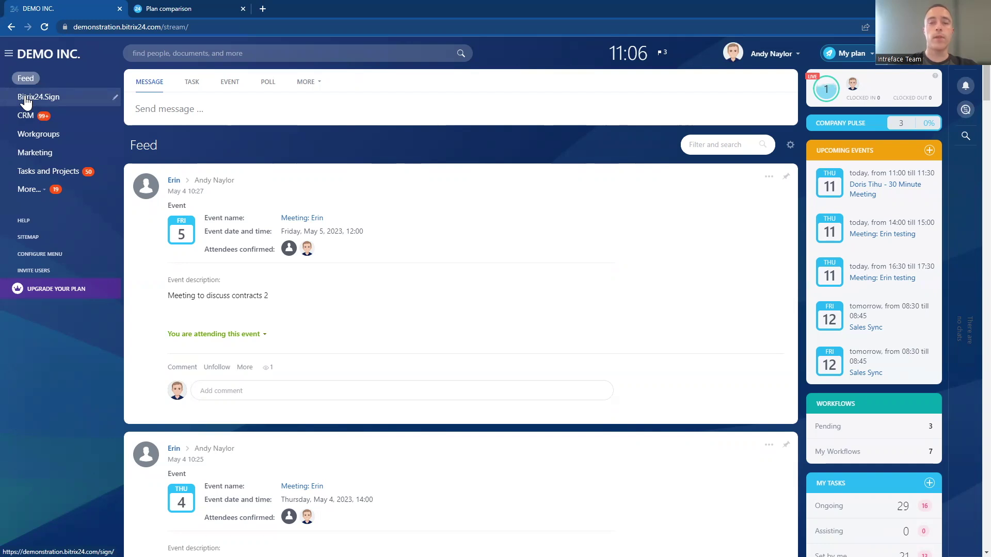
Step: Open Bitrix24.Sign from the left menu to show the Documents for signing board
{"action": "left_click", "coordinate": [26, 101]}
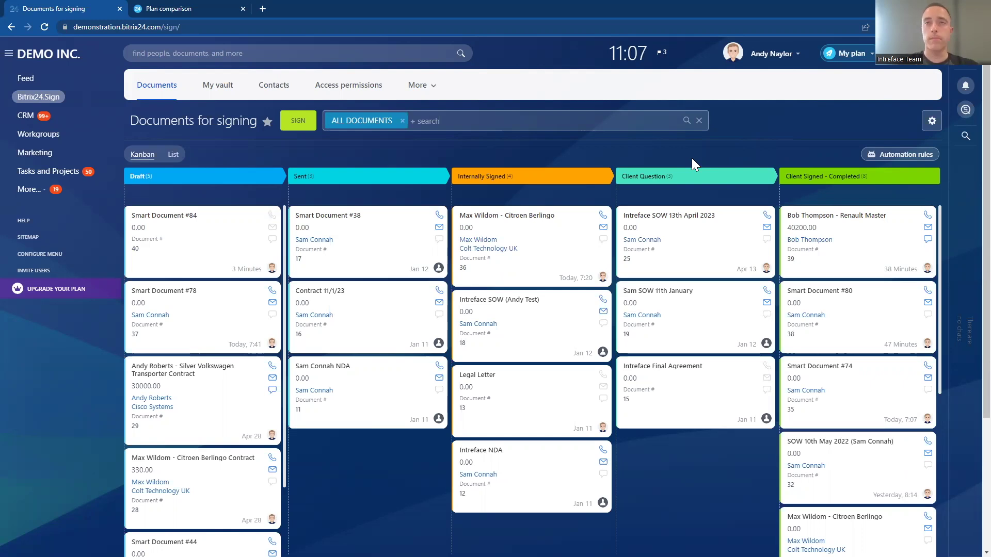
Step: Open the automation rules and list the rules that can be added to the Draft stage
{"action": "left_click", "coordinate": [880, 155]}
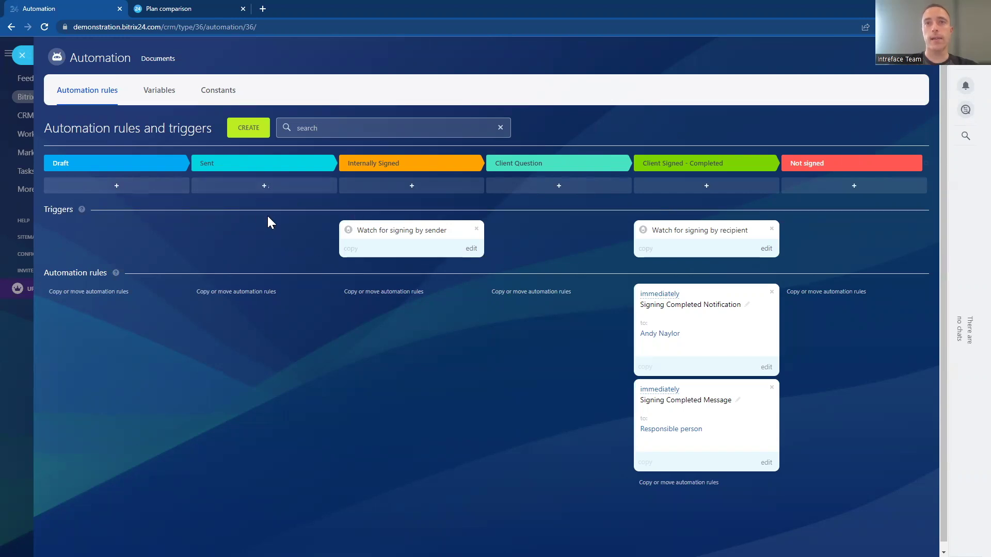
{"action": "left_click", "coordinate": [249, 128]}
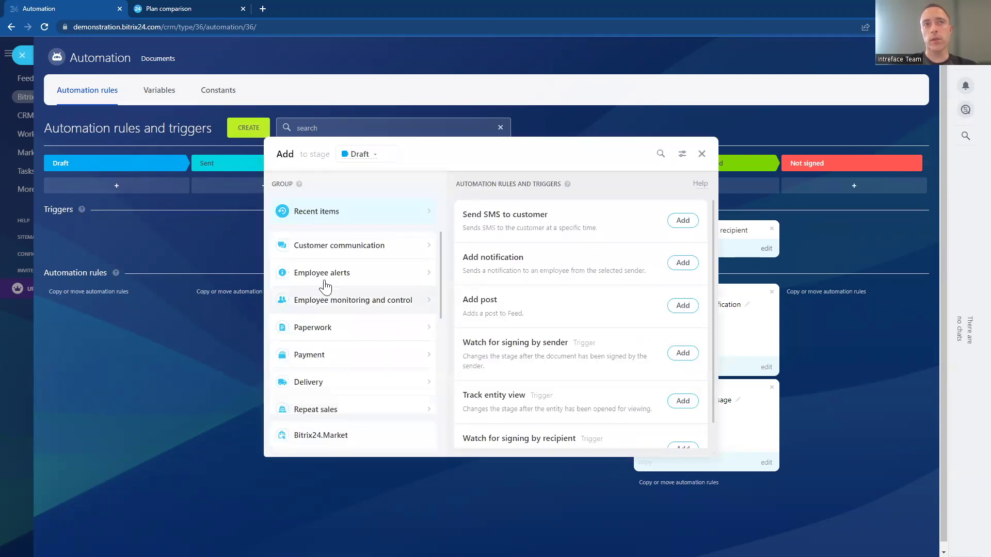
{"action": "scroll", "coordinate": [330, 288], "scroll_direction": "down", "scroll_amount": 4}
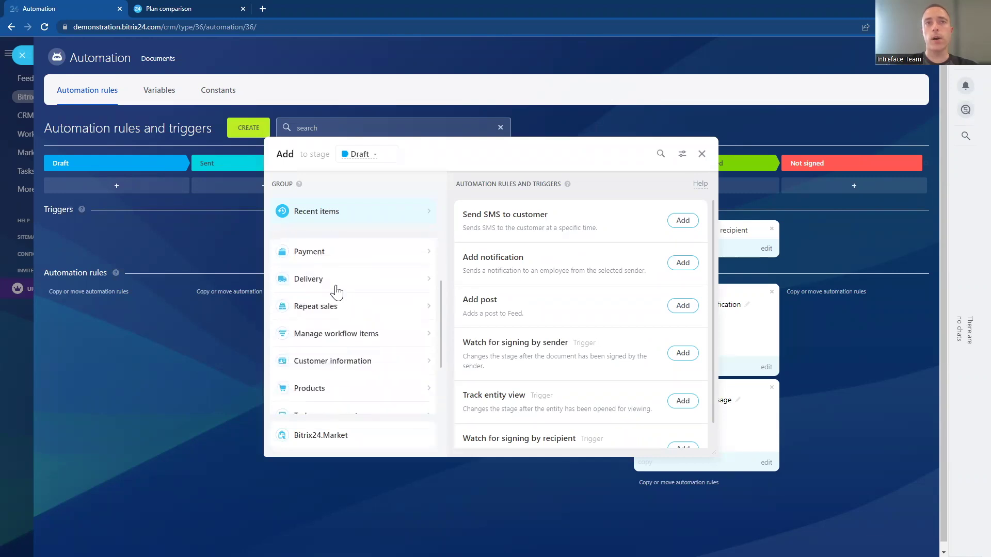
{"action": "scroll", "coordinate": [336, 292], "scroll_direction": "up", "scroll_amount": 2}
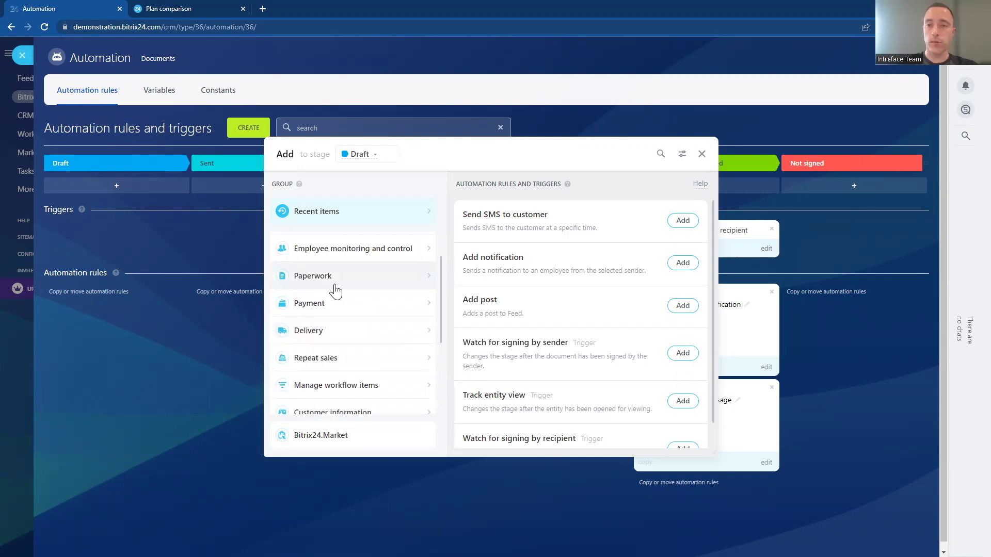
Step: Browse the employee monitoring, customer communication and employee alerts rule groups, then close the list
{"action": "left_click", "coordinate": [325, 253]}
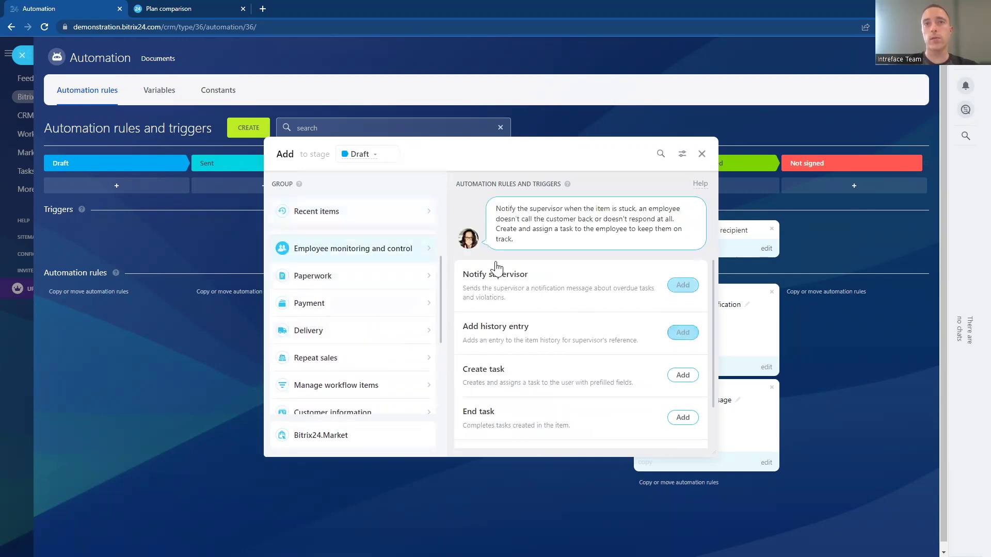
{"action": "scroll", "coordinate": [312, 350], "scroll_direction": "up", "scroll_amount": 2}
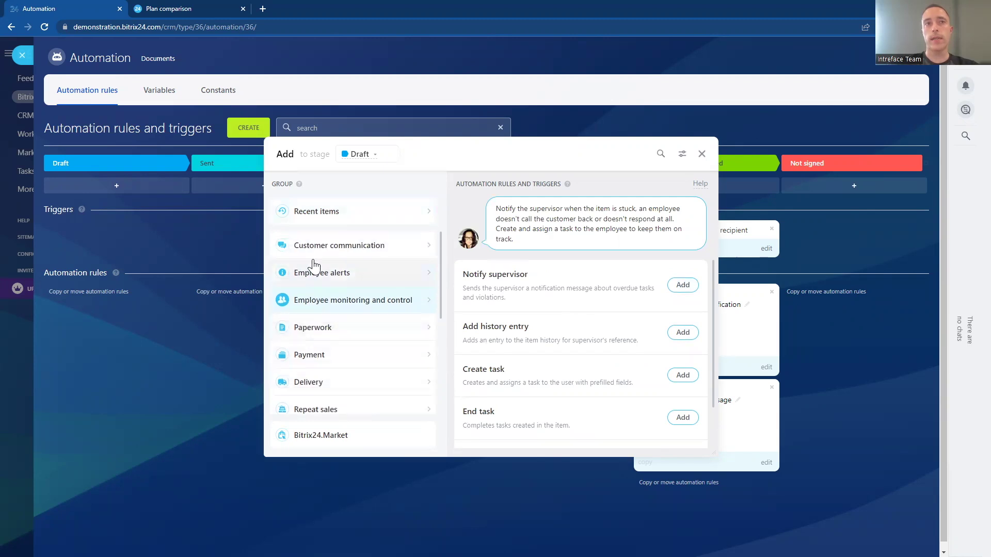
{"action": "left_click", "coordinate": [312, 255]}
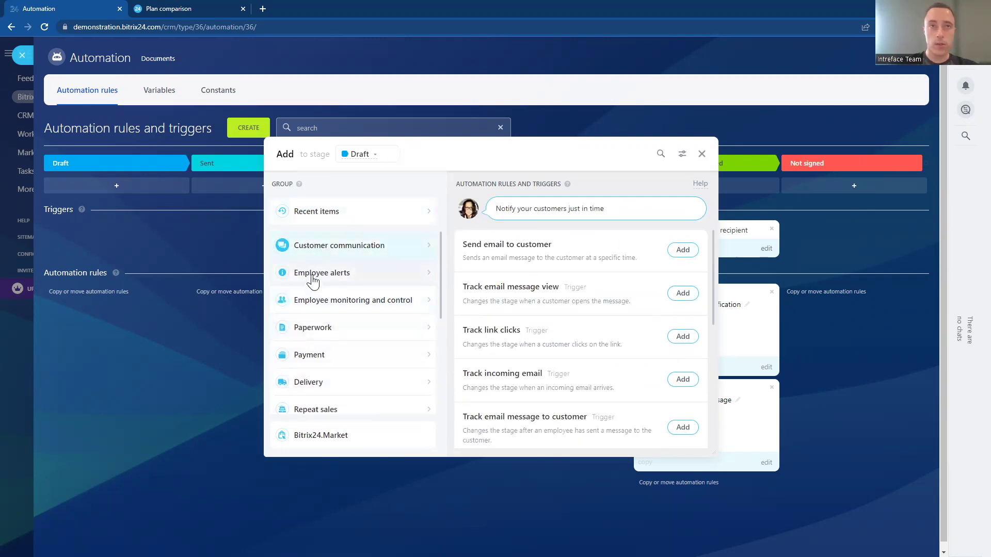
{"action": "left_click", "coordinate": [314, 278]}
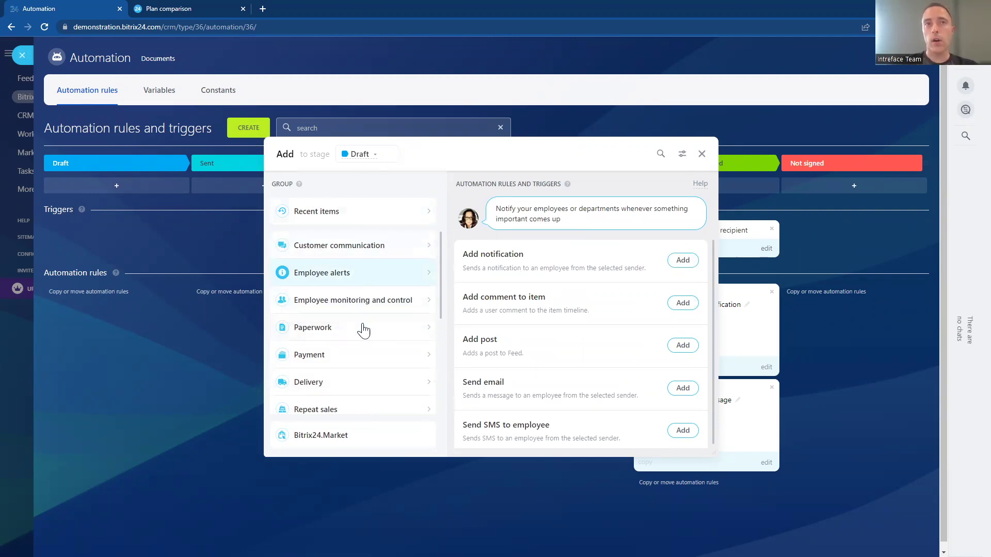
{"action": "scroll", "coordinate": [363, 327], "scroll_direction": "down", "scroll_amount": 2}
{"action": "scroll", "coordinate": [363, 327], "scroll_direction": "up", "scroll_amount": 2}
{"action": "left_click", "coordinate": [701, 154]}
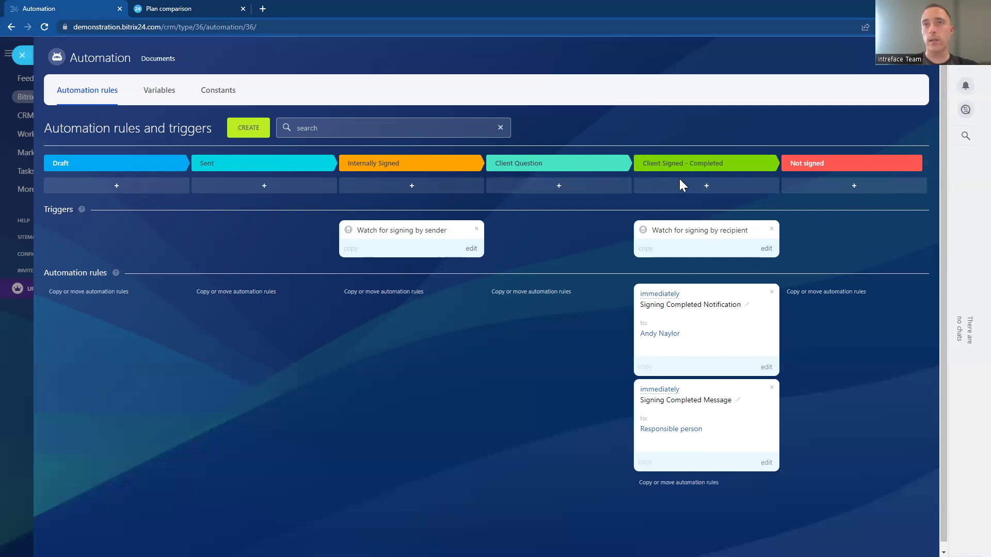
Step: Open and save the Signing Completed Notification rule, then exit automation rules without saving
{"action": "left_click", "coordinate": [661, 300]}
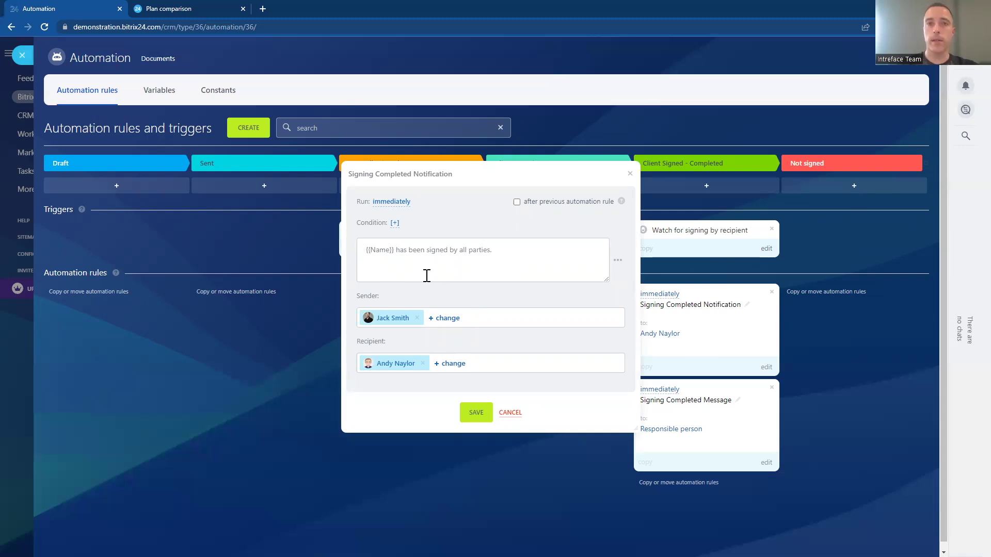
{"action": "left_click", "coordinate": [474, 414]}
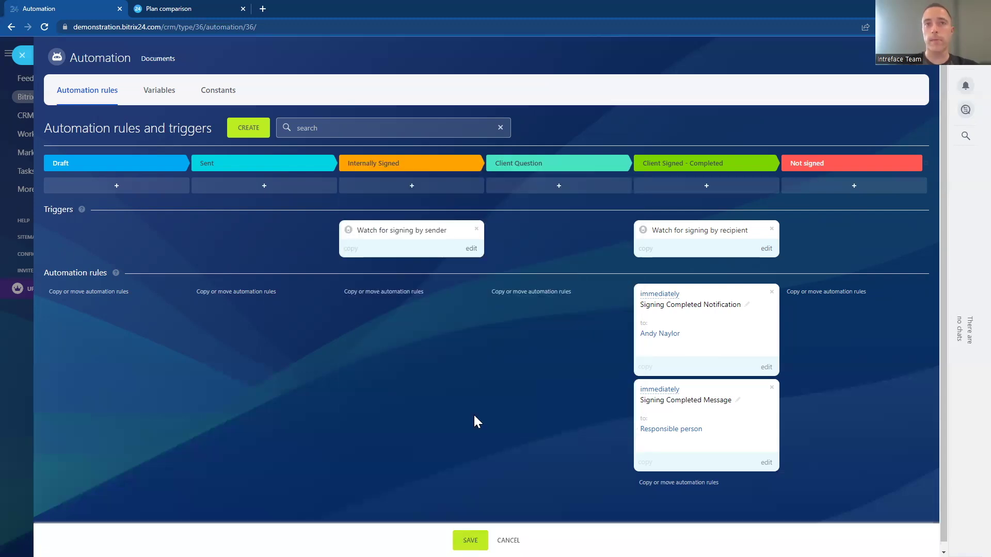
{"action": "left_click", "coordinate": [22, 56]}
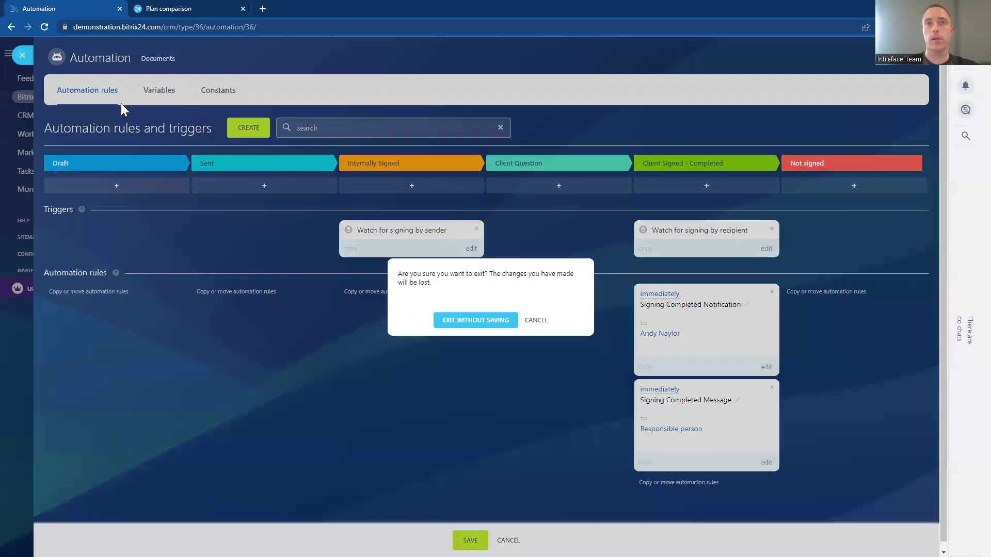
{"action": "left_click", "coordinate": [457, 318]}
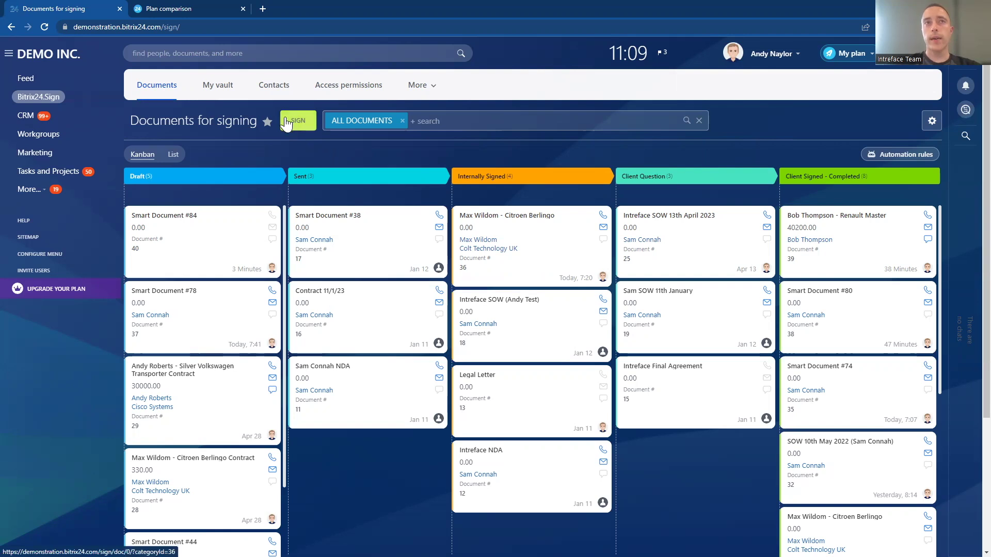
Step: Start a new document for signing with the SIGN button
{"action": "left_click", "coordinate": [295, 126]}
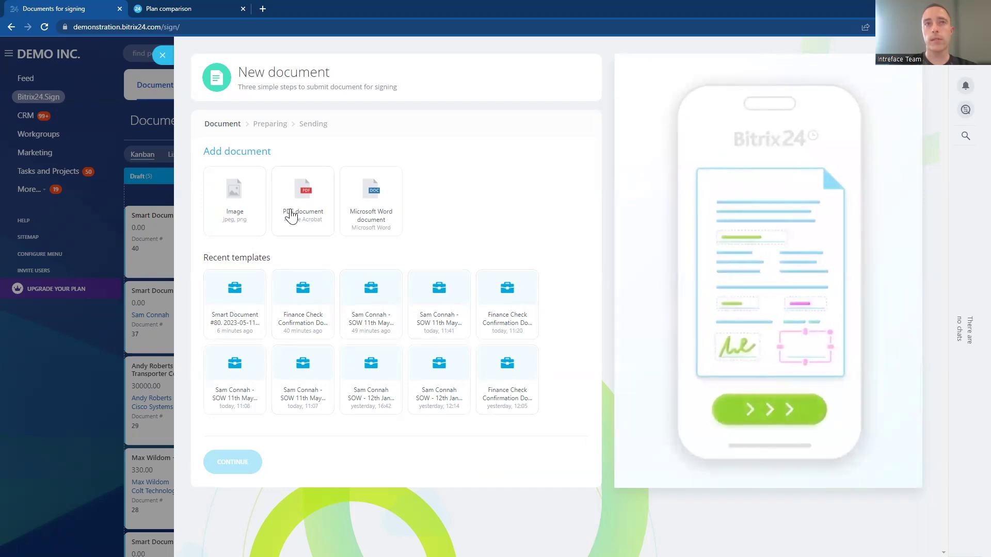
Step: Upload the statement of works PDF from Downloads as the document to sign
{"action": "left_click", "coordinate": [303, 196]}
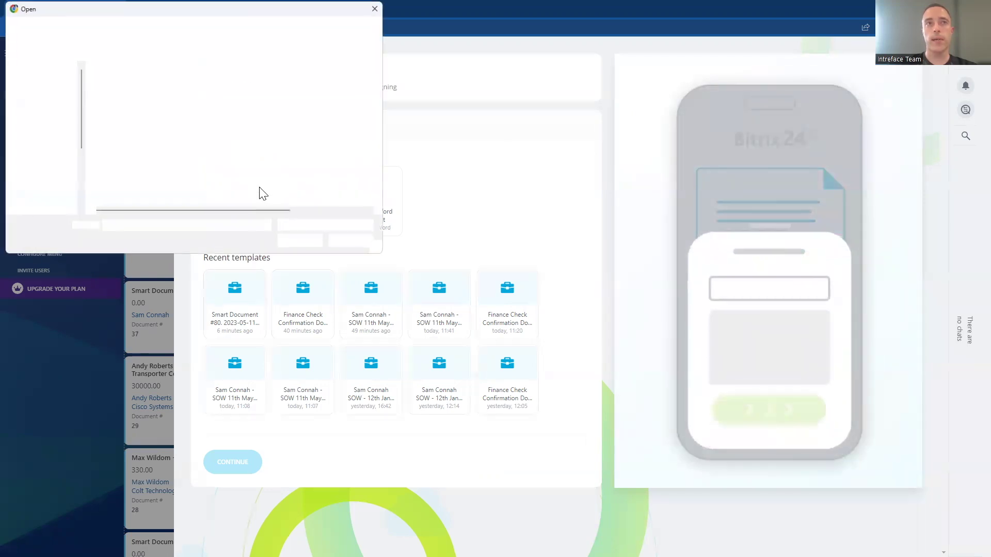
{"action": "double_click", "coordinate": [124, 115]}
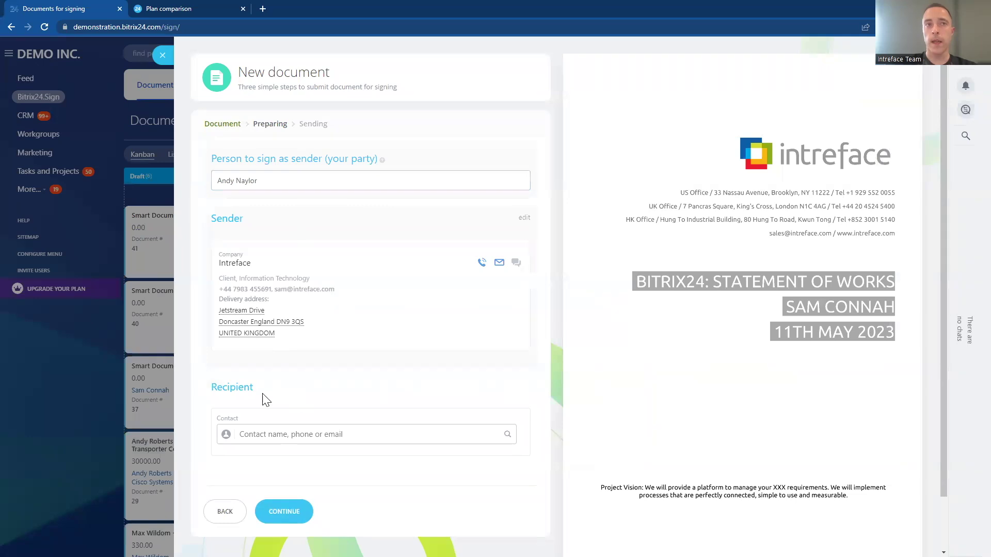
Step: Search the Recipient Contact field by typing a partial contact name, correcting the first attempt
{"action": "left_click_drag", "start_coordinate": [264, 400], "coordinate": [219, 390]}
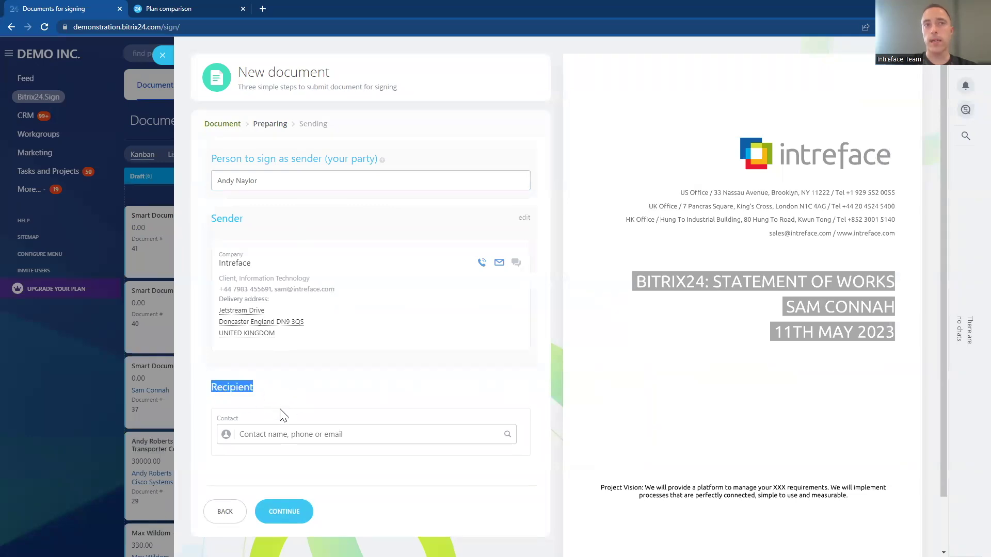
{"action": "left_click", "coordinate": [250, 434]}
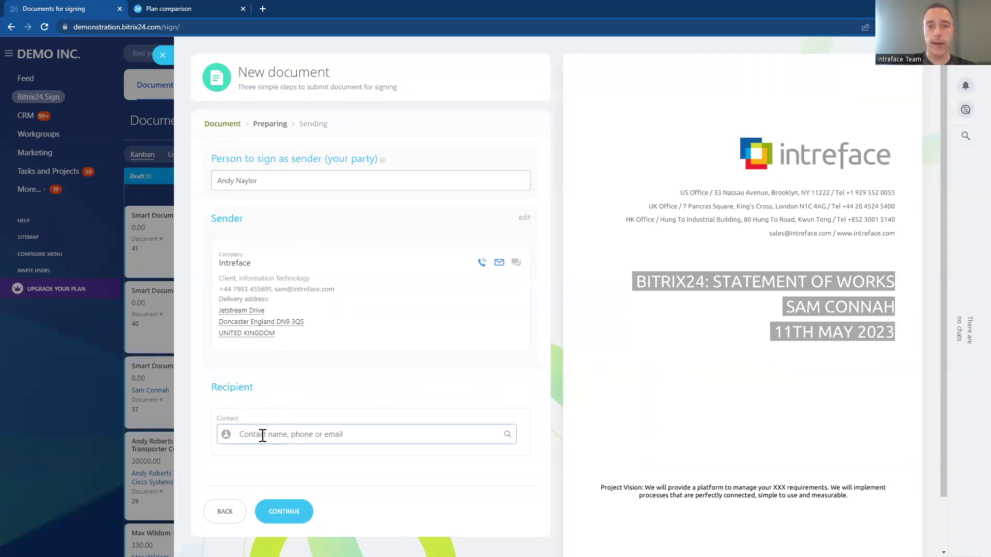
{"action": "type", "text": "bob"}
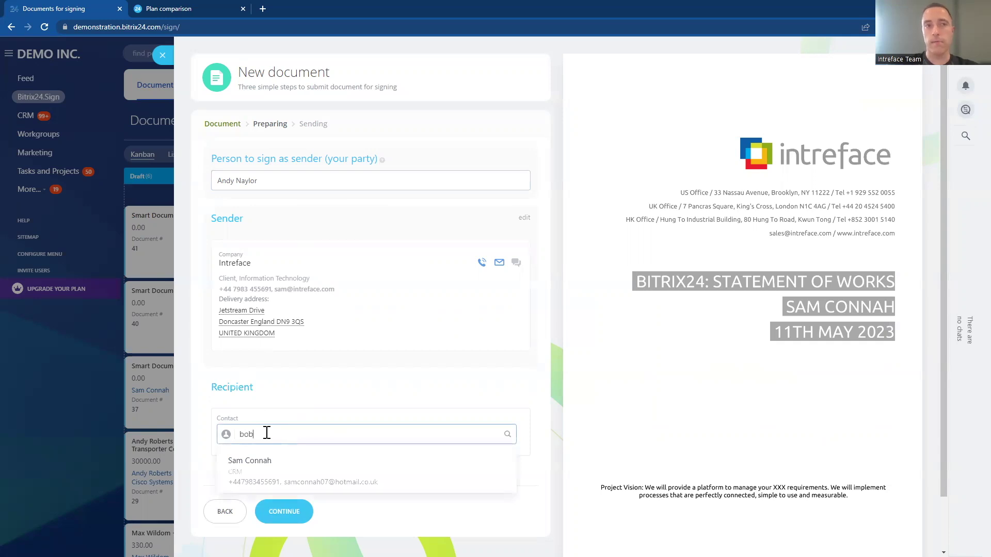
{"action": "key", "text": "BackSpace"}
{"action": "key", "text": "BackSpace"}
{"action": "key", "text": "BackSpace"}
{"action": "type", "text": "sam"}
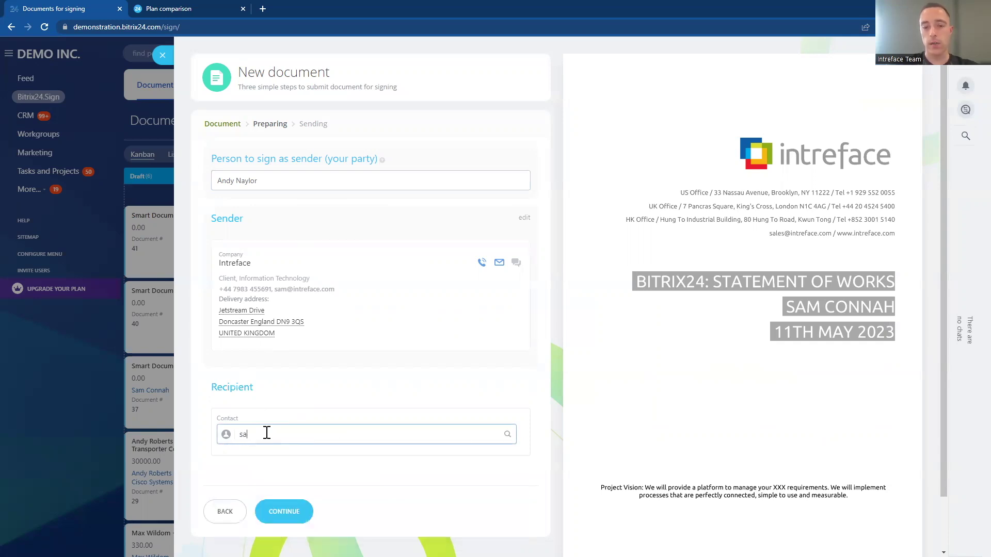
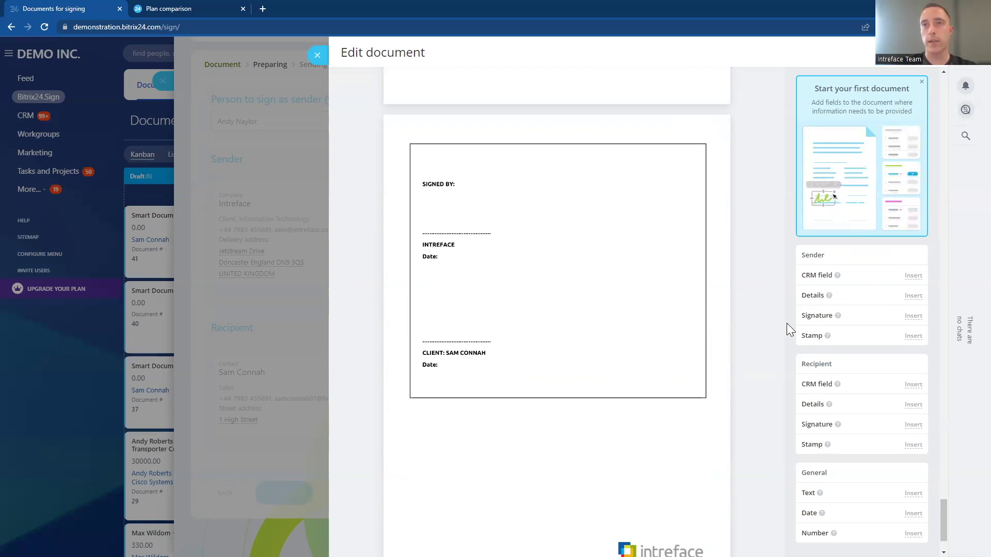
Step: Insert a sender signature field and place it under the SIGNED BY line
{"action": "left_click_drag", "start_coordinate": [834, 260], "coordinate": [802, 259]}
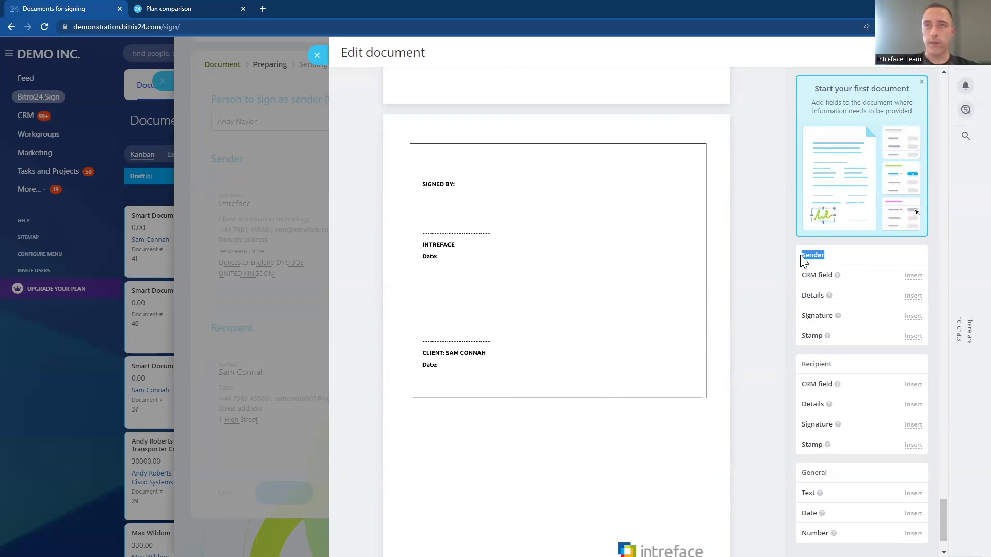
{"action": "left_click", "coordinate": [850, 260]}
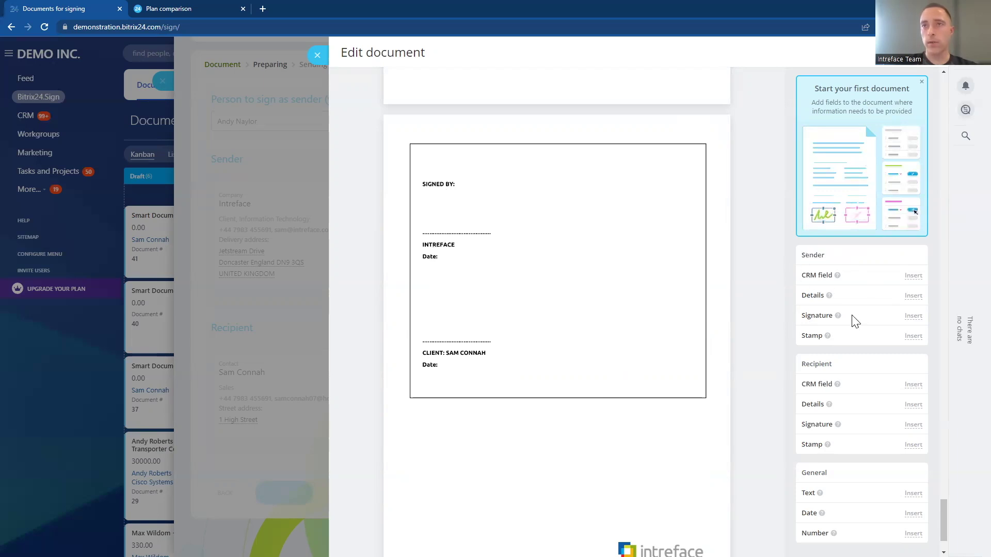
{"action": "left_click", "coordinate": [913, 316]}
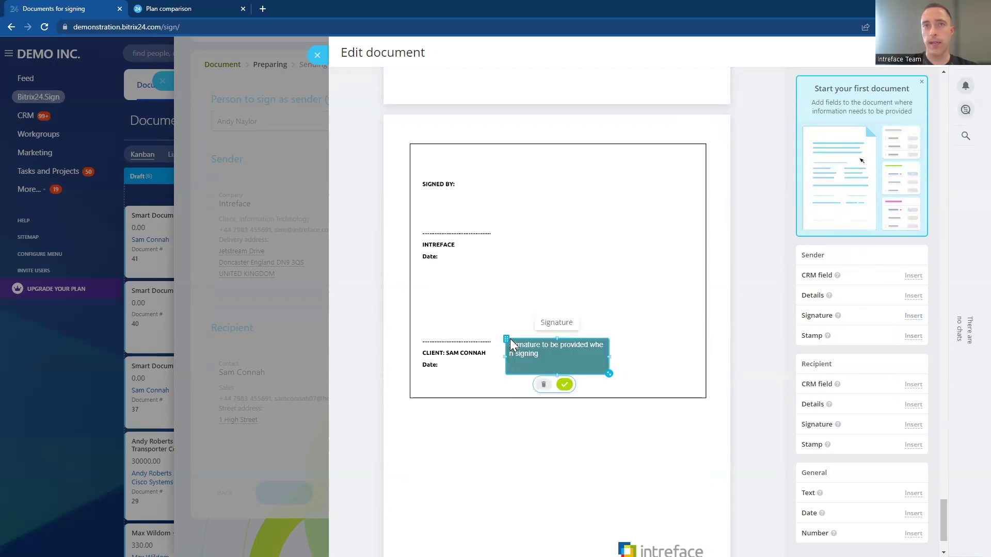
{"action": "mouse_move", "coordinate": [506, 339]}
{"action": "left_mouse_down"}
{"action": "mouse_move", "coordinate": [458, 228]}
{"action": "mouse_move", "coordinate": [424, 194]}
{"action": "left_mouse_up"}
{"action": "left_click", "coordinate": [481, 243]}
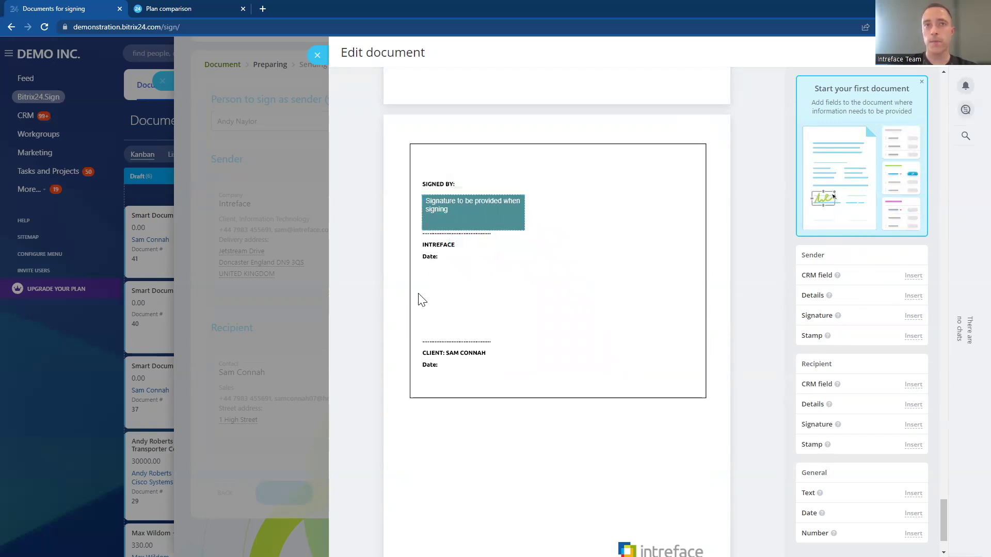
Step: Place a recipient signature field above the client line, then insert a recipient CRM field
{"action": "double_click", "coordinate": [816, 364]}
{"action": "left_click", "coordinate": [859, 363]}
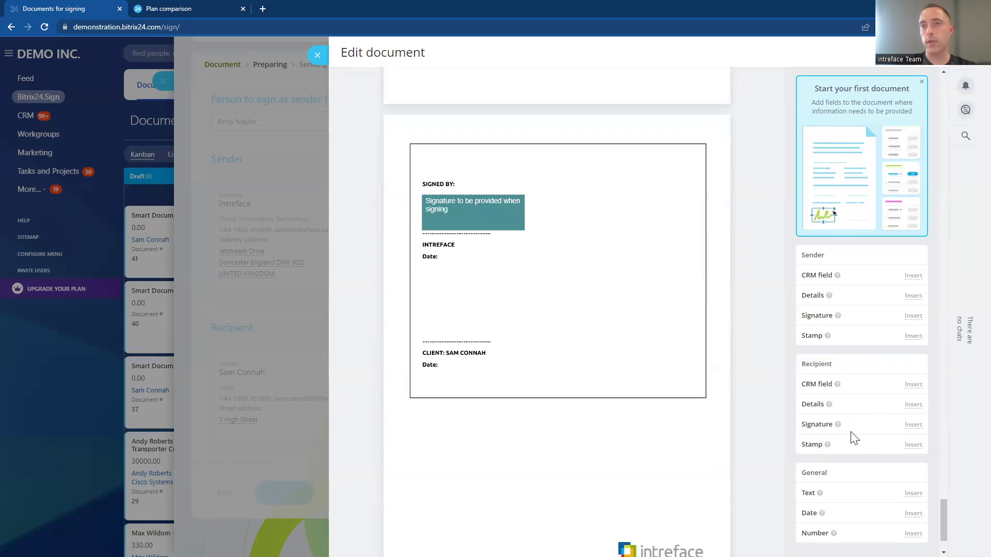
{"action": "left_click", "coordinate": [912, 425]}
{"action": "left_click_drag", "start_coordinate": [504, 333], "coordinate": [423, 304]}
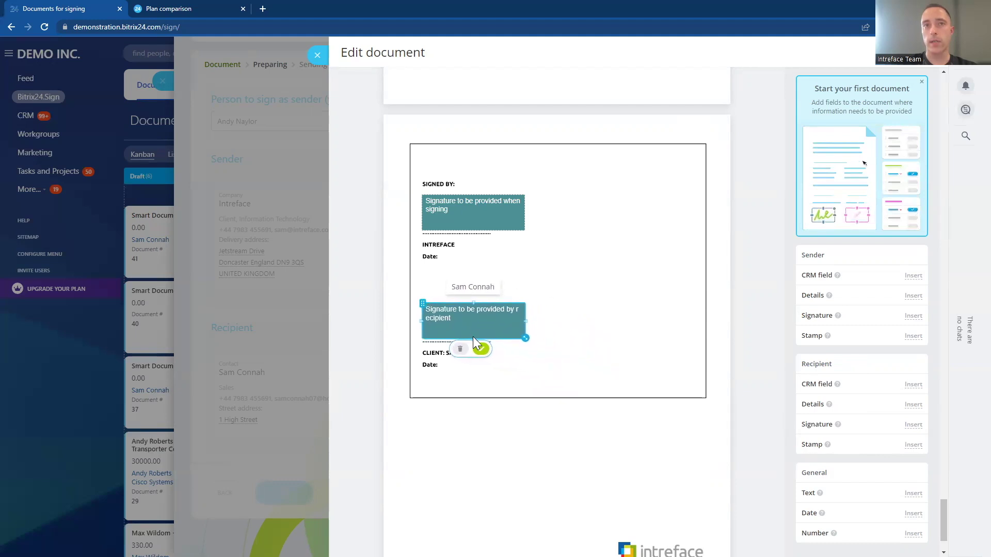
{"action": "left_click", "coordinate": [481, 351]}
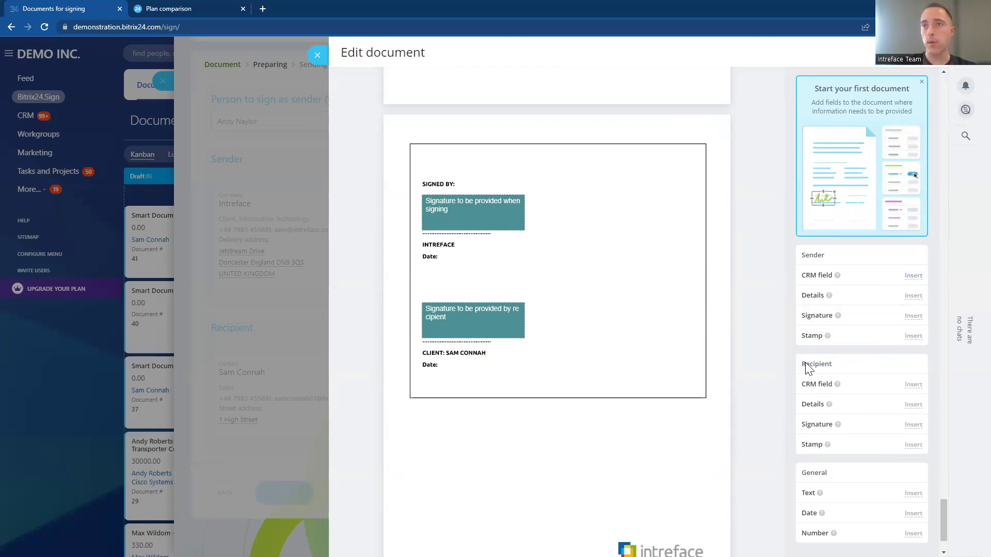
{"action": "left_click", "coordinate": [909, 386]}
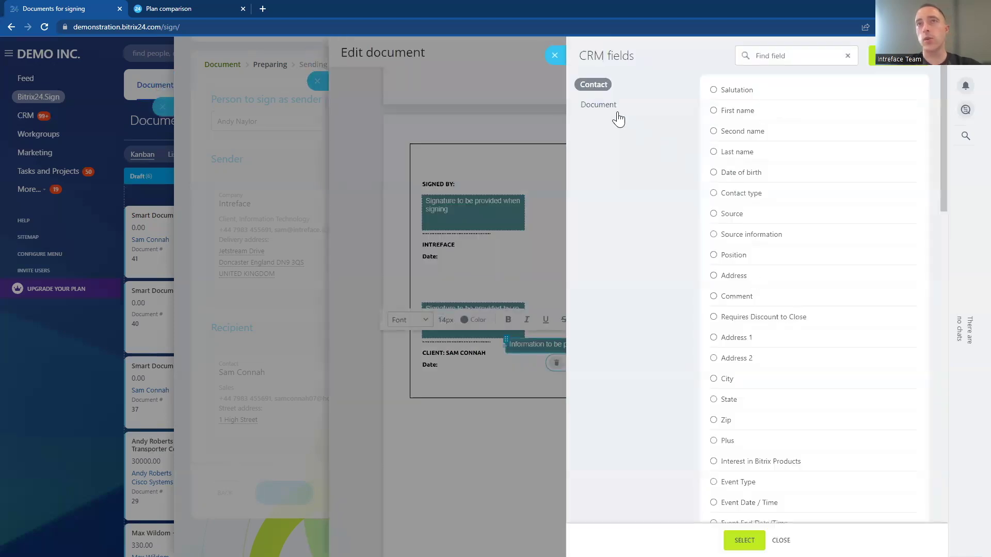
Step: Close the CRM fields list and delete the unneeded recipient information field
{"action": "scroll", "coordinate": [758, 298], "scroll_direction": "down", "scroll_amount": 2}
{"action": "scroll", "coordinate": [761, 299], "scroll_direction": "up", "scroll_amount": 2}
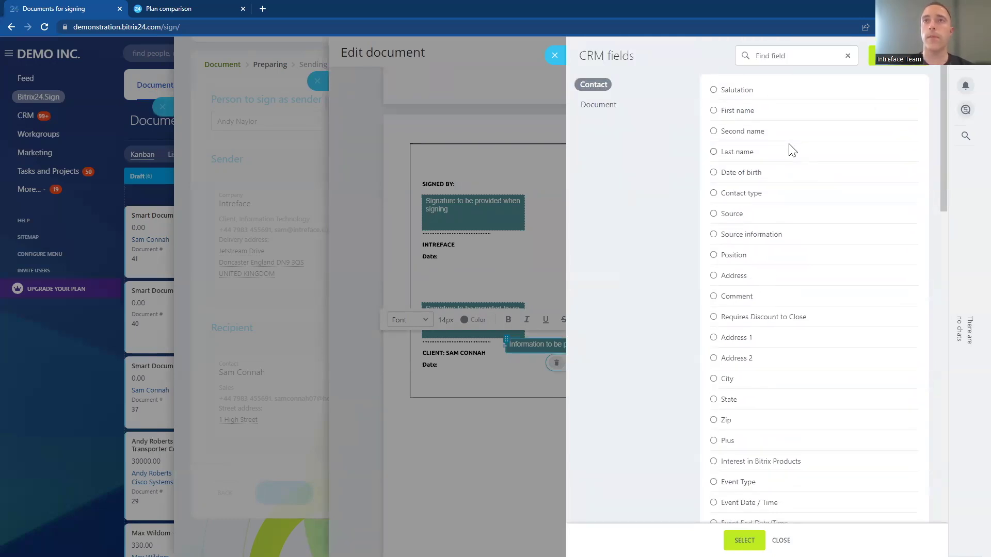
{"action": "left_click", "coordinate": [549, 62]}
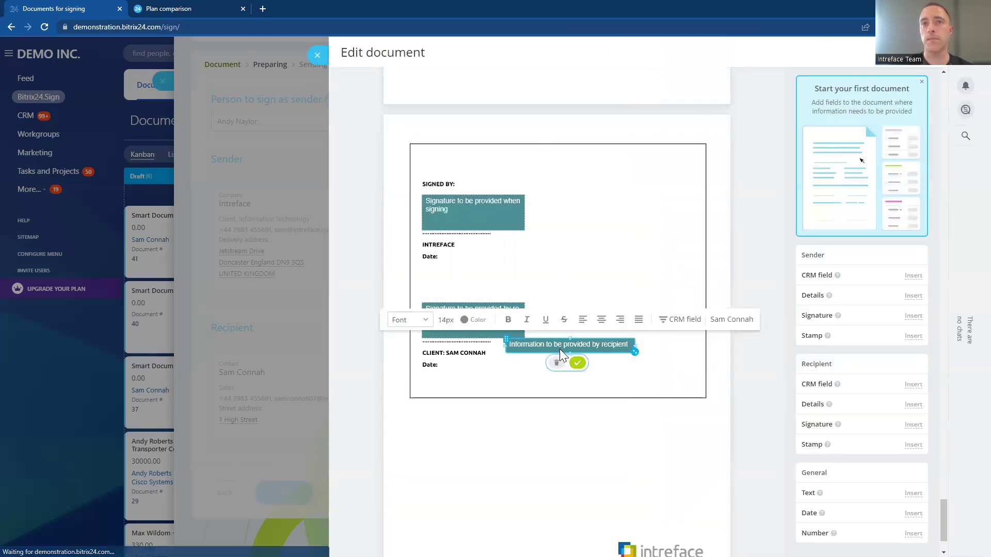
{"action": "left_click", "coordinate": [556, 362]}
Step: Insert a recipient details block, resize and reposition it, then delete it
{"action": "left_click", "coordinate": [912, 406]}
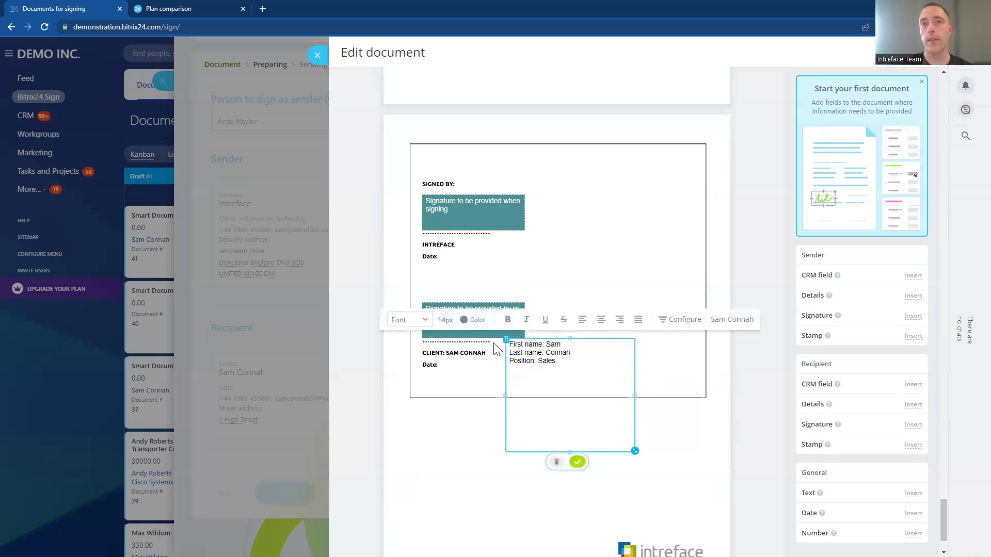
{"action": "left_click_drag", "start_coordinate": [635, 451], "coordinate": [589, 368]}
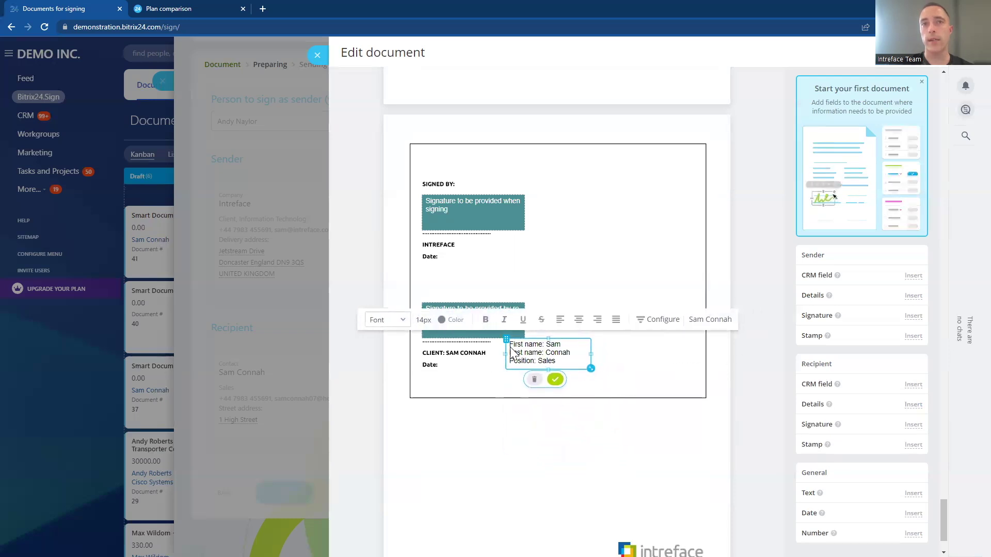
{"action": "left_click_drag", "start_coordinate": [507, 339], "coordinate": [494, 349]}
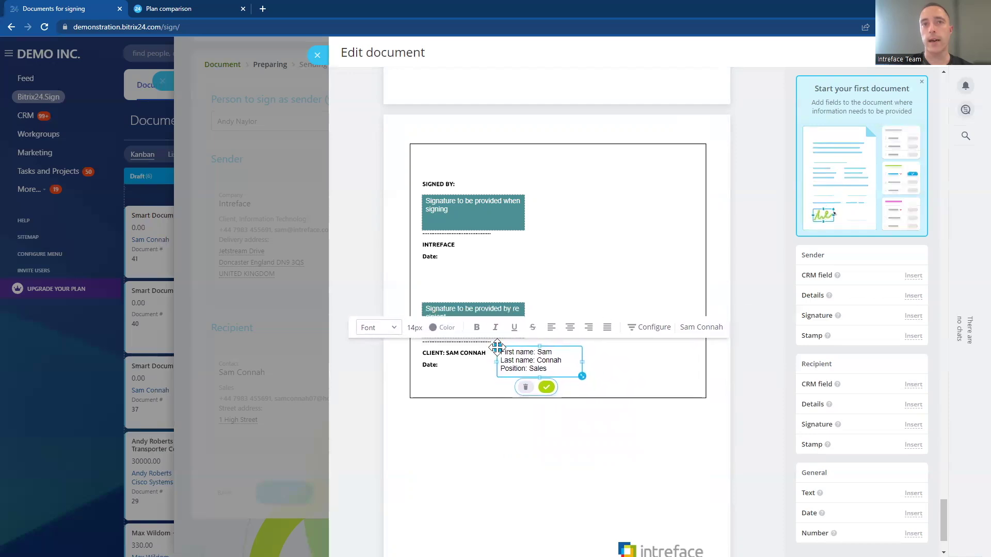
{"action": "left_click", "coordinate": [522, 388]}
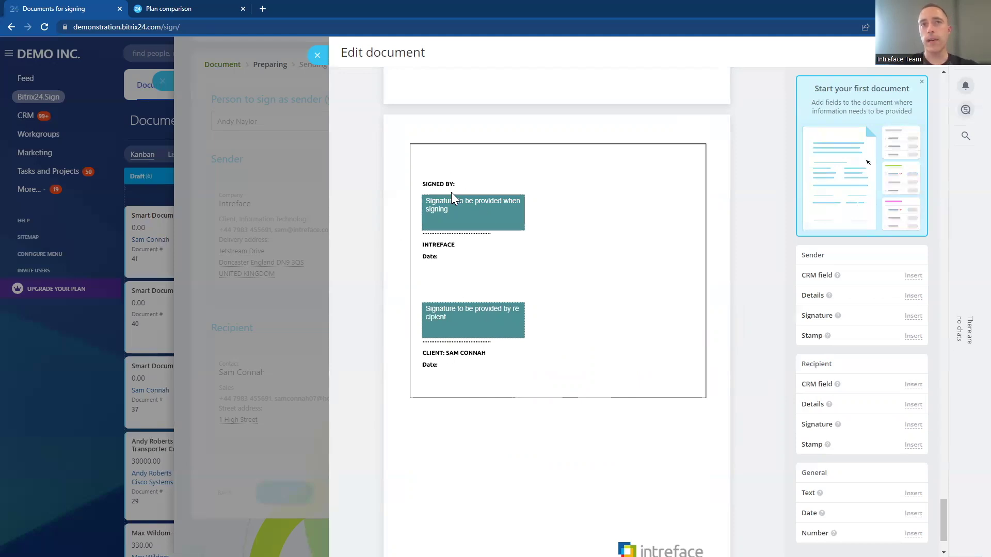
Step: Save the document and keep e-mail as the recipient's confirmation method on the Sending step
{"action": "left_click", "coordinate": [924, 52]}
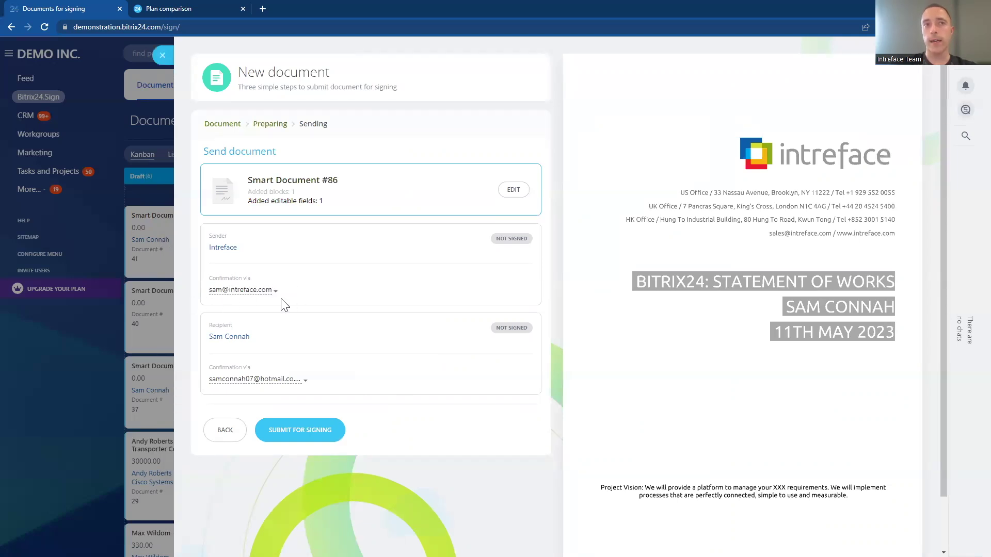
{"action": "left_click", "coordinate": [306, 384]}
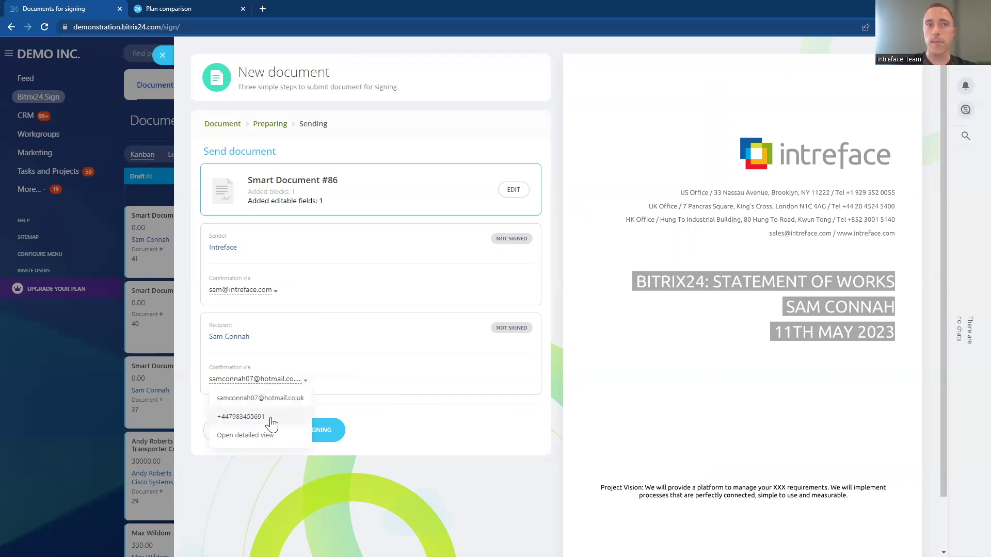
{"action": "left_click", "coordinate": [412, 414]}
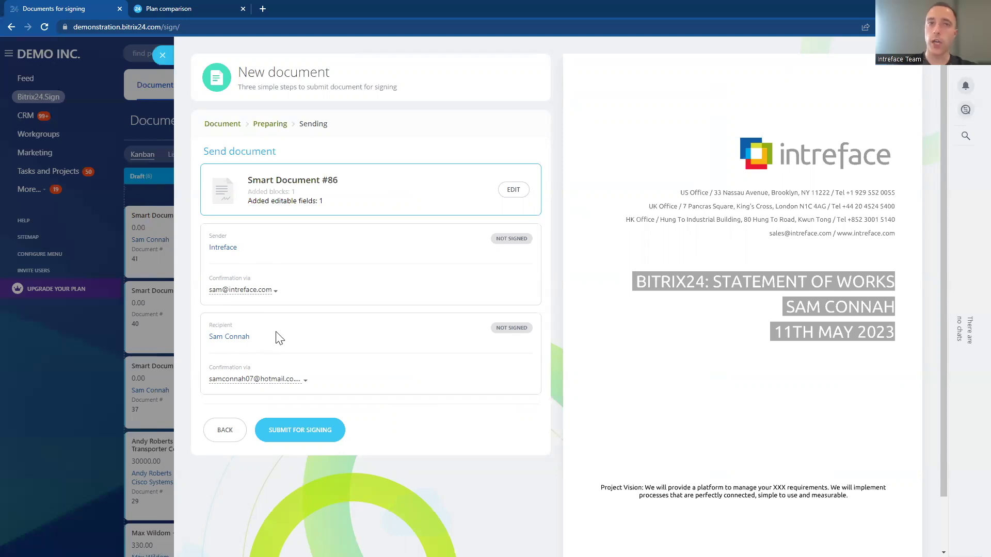
Step: Submit for signing, retitle it as the client's name plus 'SOW 11th May 2023', and set stage Sent
{"action": "left_click", "coordinate": [287, 432]}
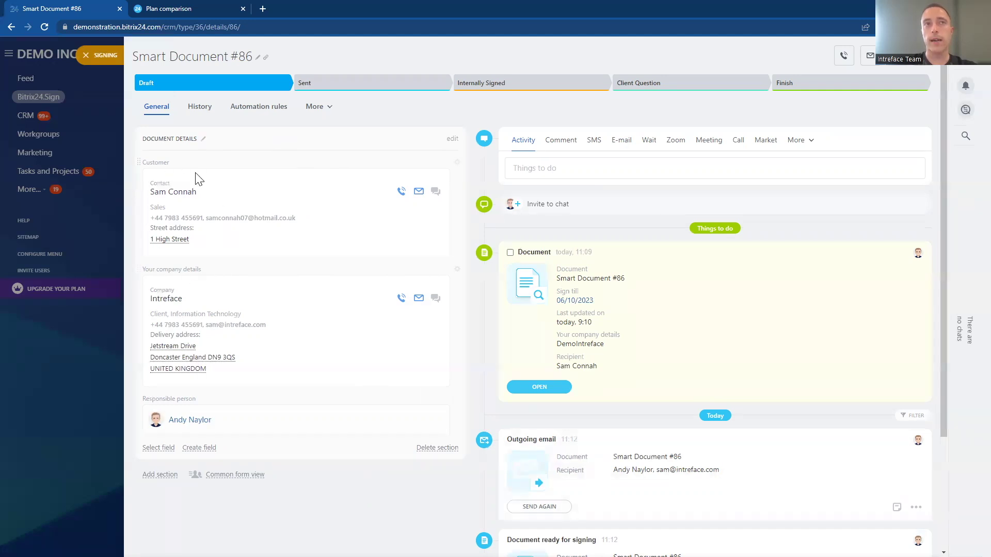
{"action": "left_click", "coordinate": [258, 65]}
{"action": "key", "text": "BackSpace"}
{"action": "key", "text": "BackSpace"}
{"action": "key", "text": "BackSpace"}
{"action": "key", "text": "BackSpace"}
{"action": "key", "text": "BackSpace"}
{"action": "key", "text": "BackSpace"}
{"action": "key", "text": "BackSpace"}
{"action": "key", "text": "BackSpace"}
{"action": "key", "text": "BackSpace"}
{"action": "key", "text": "BackSpace"}
{"action": "key", "text": "BackSpace"}
{"action": "key", "text": "BackSpace"}
{"action": "key", "text": "BackSpace"}
{"action": "key", "text": "BackSpace"}
{"action": "key", "text": "BackSpace"}
{"action": "key", "text": "BackSpace"}
{"action": "key", "text": "BackSpace"}
{"action": "key", "text": "BackSpace"}
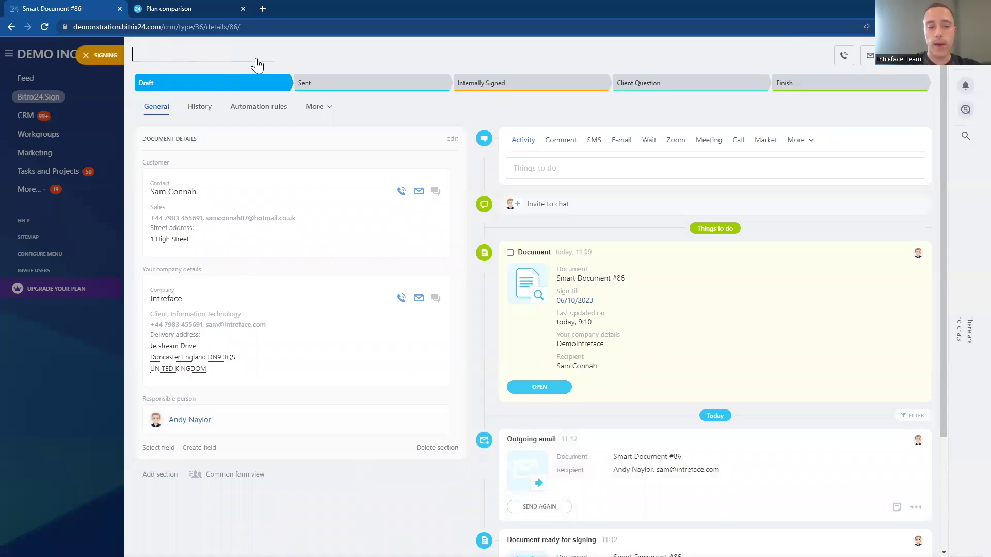
{"action": "type", "text": "- SOW "}
{"action": "type", "text": "11th May 202"}
{"action": "type", "text": "3"}
{"action": "left_click", "coordinate": [407, 133]}
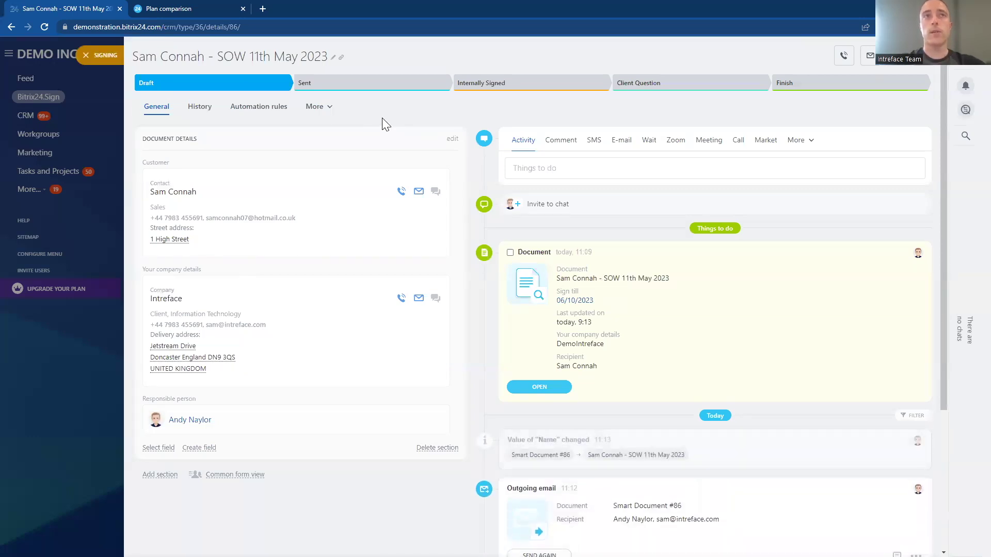
{"action": "left_click", "coordinate": [394, 87]}
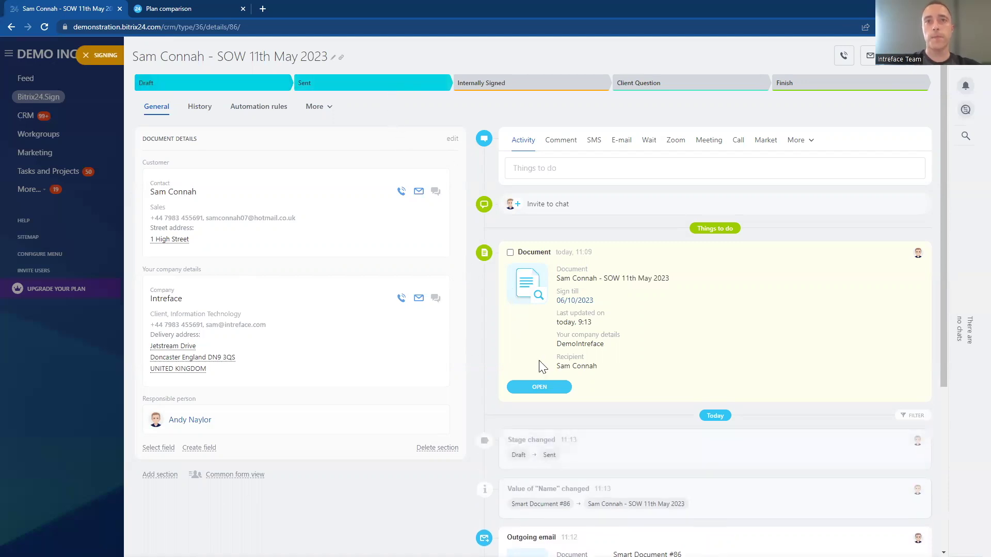
{"action": "scroll", "coordinate": [521, 361], "scroll_direction": "down", "scroll_amount": 5}
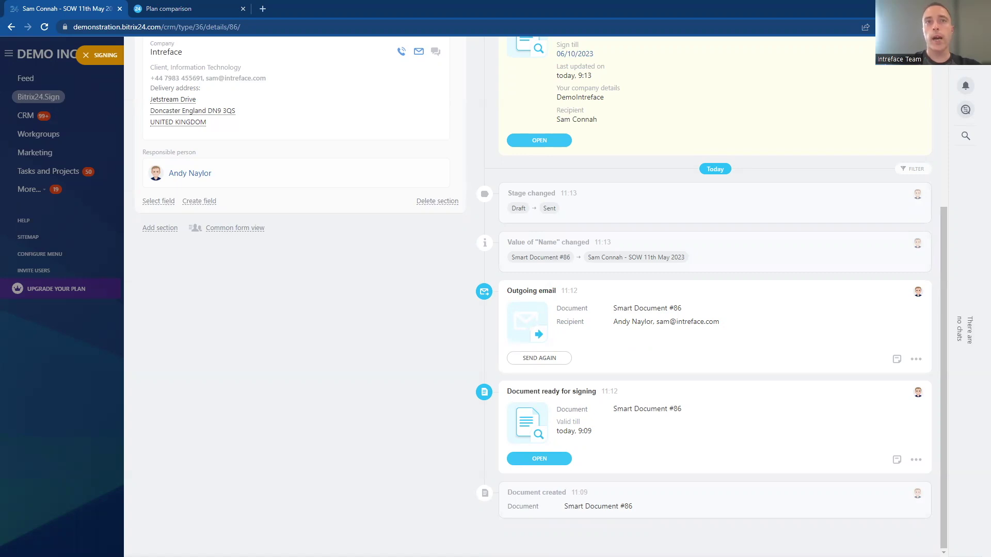
Step: Open Smart Document #86 full-screen from the Outlook signing e-mail and scroll to its signature page
{"action": "key", "text": "alt+Tab"}
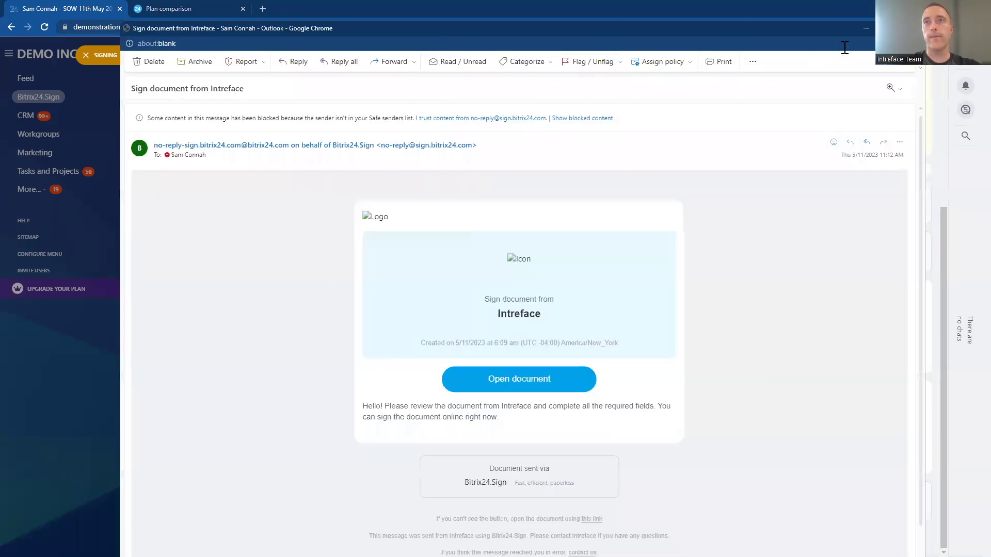
{"action": "key", "text": "super+Up"}
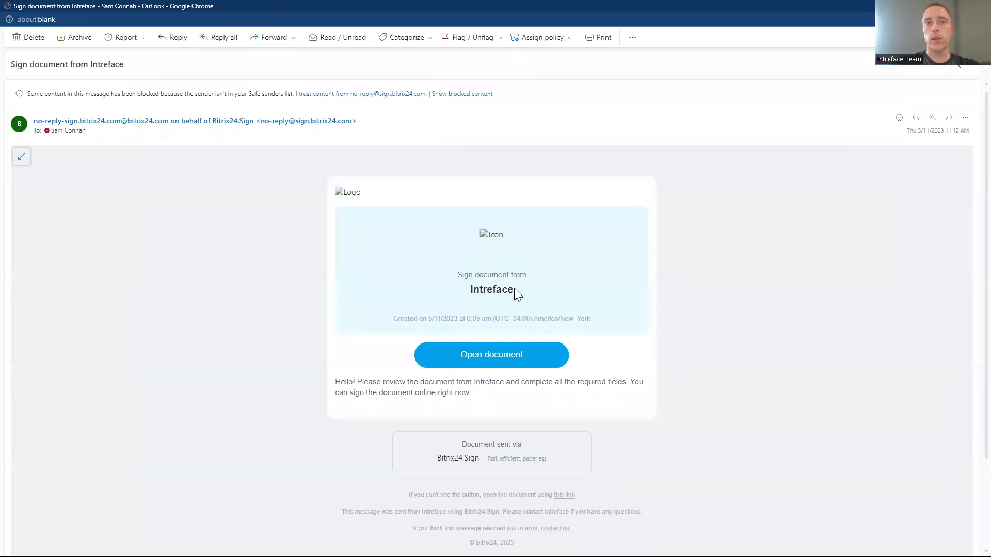
{"action": "left_click", "coordinate": [488, 356]}
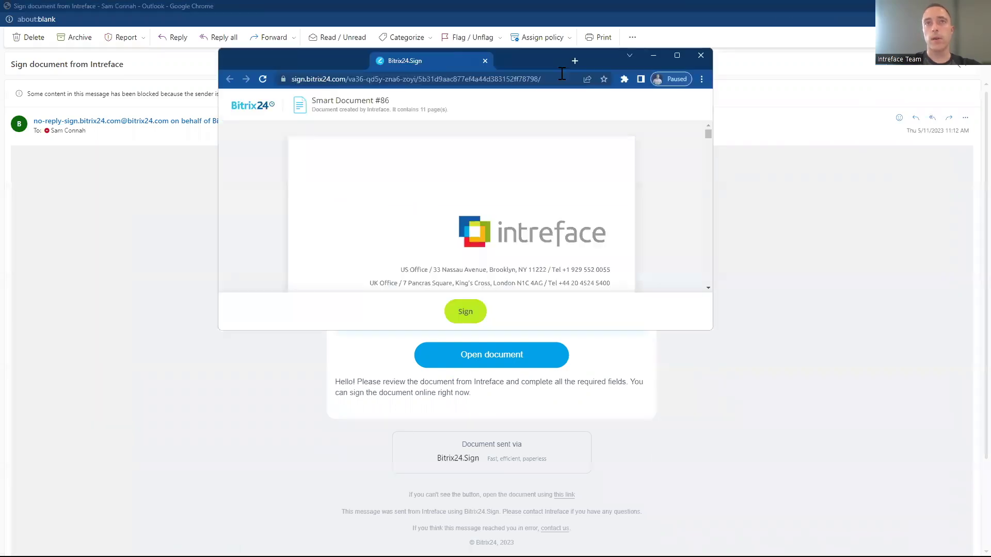
{"action": "left_click", "coordinate": [675, 51]}
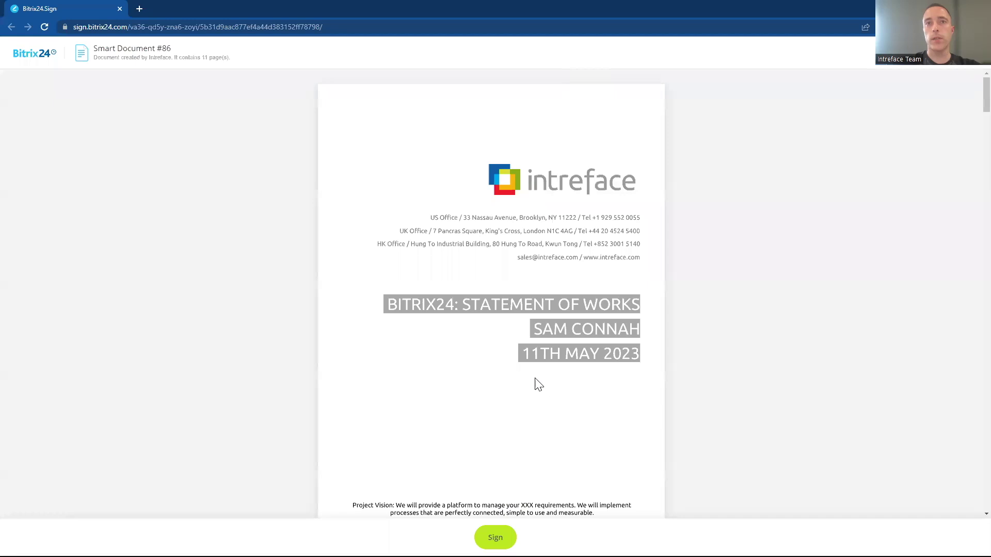
{"action": "scroll", "coordinate": [514, 393], "scroll_direction": "down", "scroll_amount": 4}
{"action": "left_click_drag", "start_coordinate": [966, 128], "coordinate": [966, 476]}
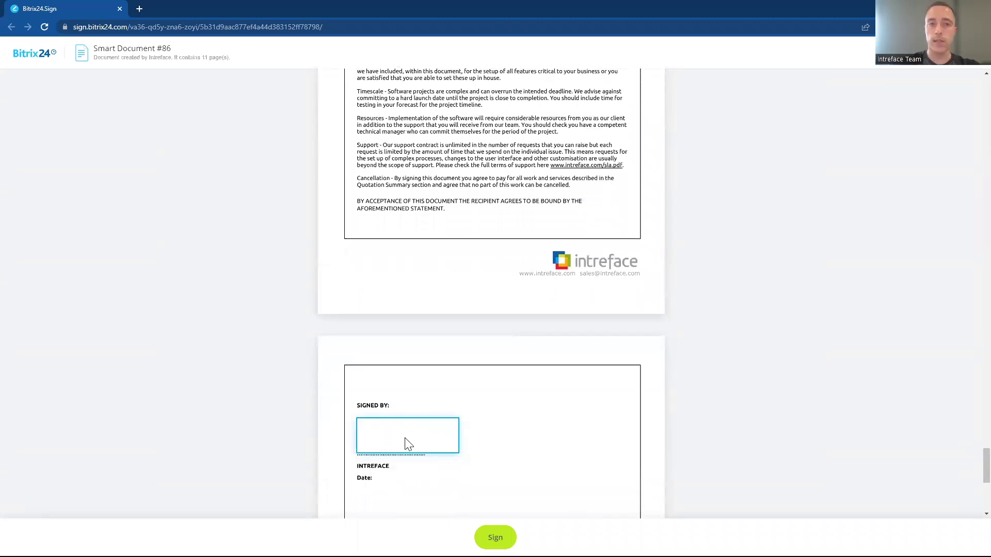
{"action": "left_click", "coordinate": [497, 535]}
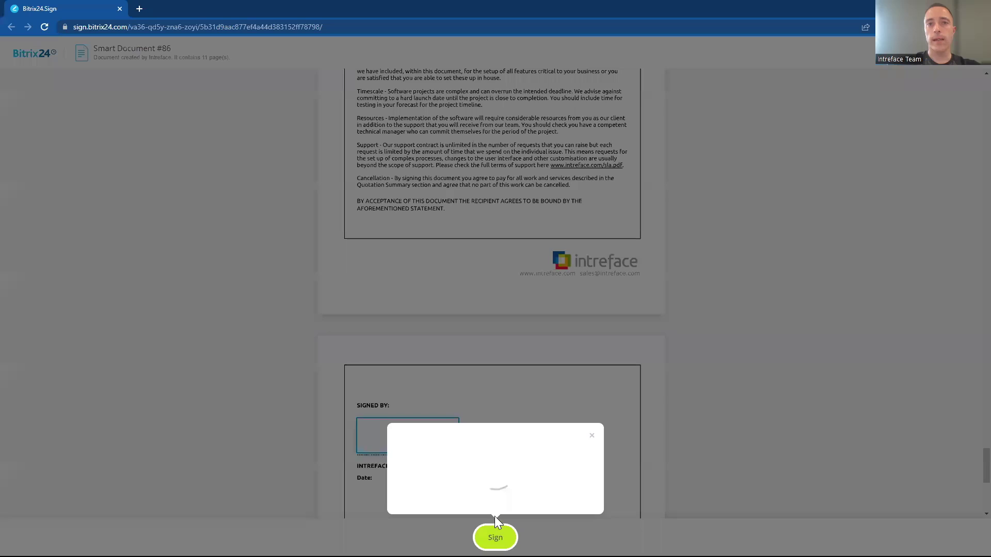
{"action": "left_click", "coordinate": [412, 453]}
{"action": "left_click", "coordinate": [491, 484]}
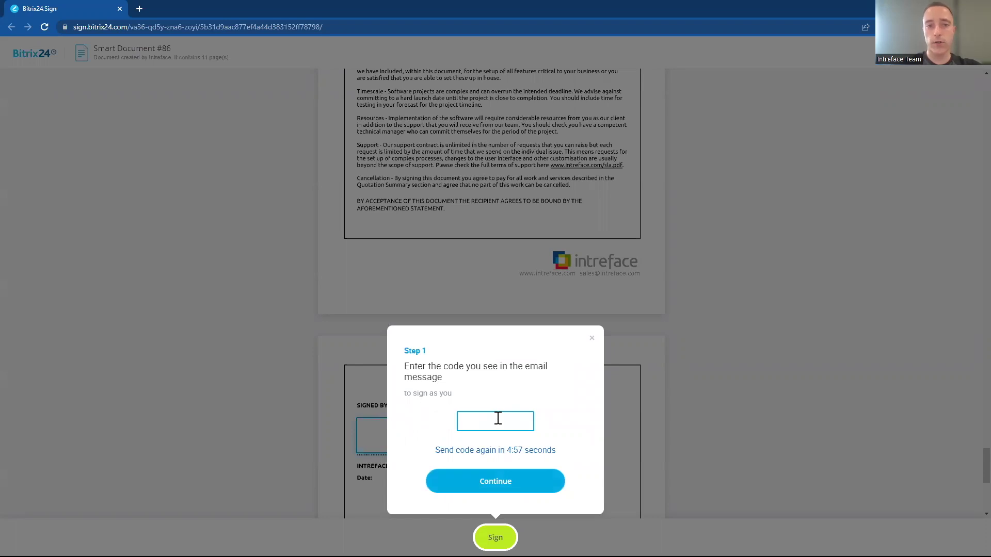
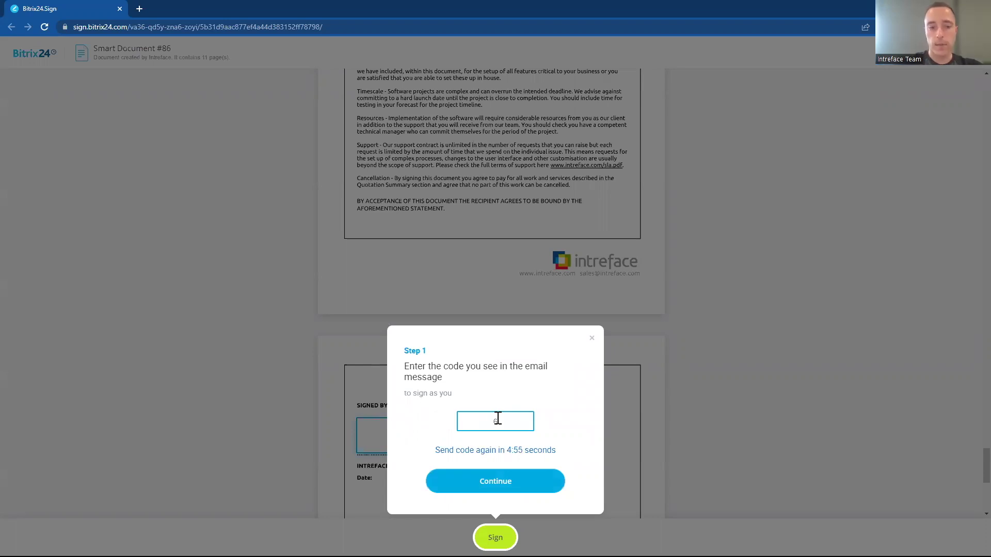
{"action": "key", "text": "Return"}
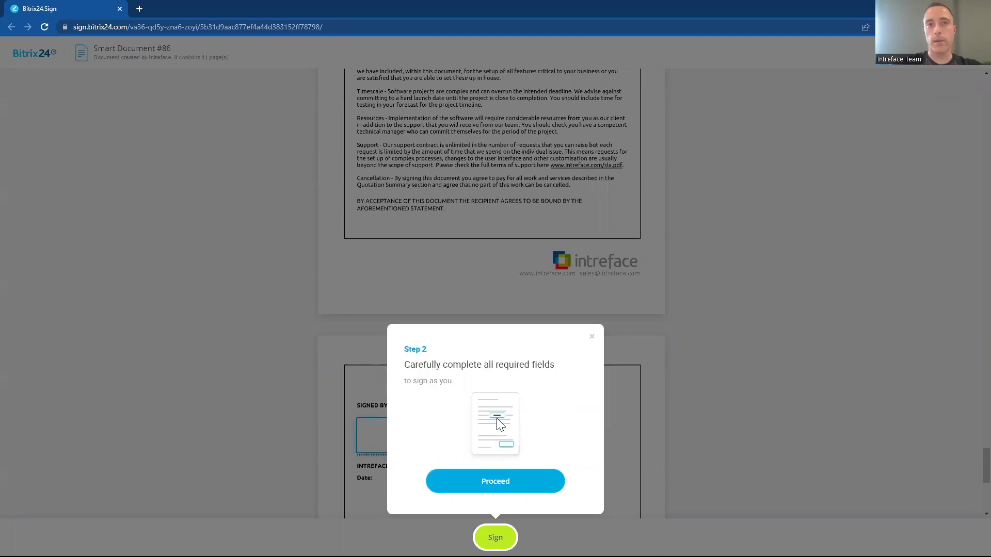
{"action": "left_click", "coordinate": [494, 485]}
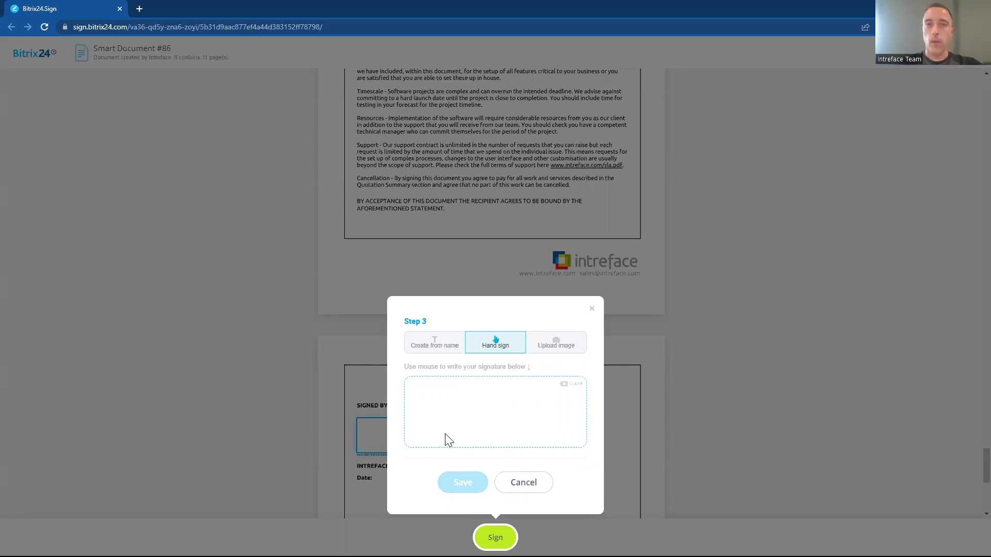
Step: Draw a handwritten signature and save it to sign the document
{"action": "left_click", "coordinate": [432, 348]}
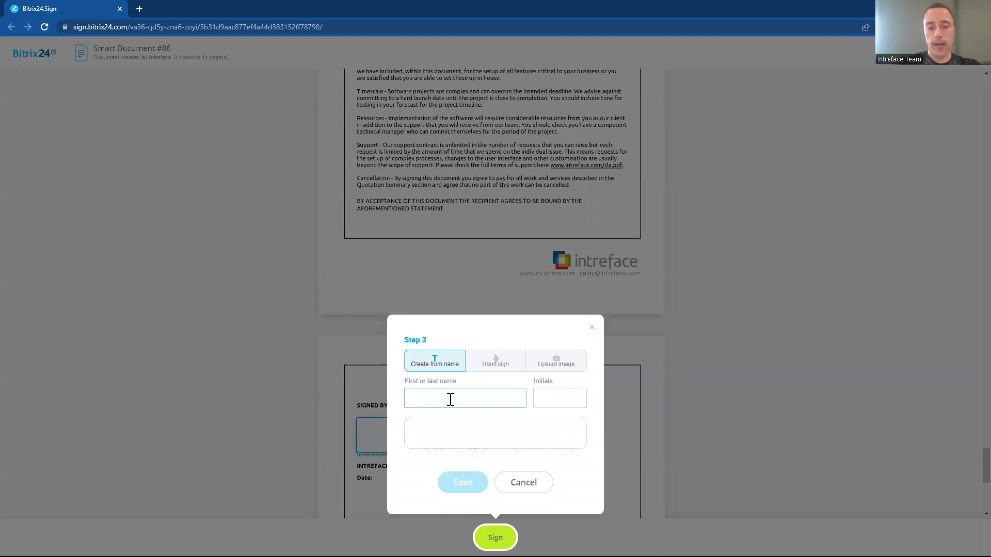
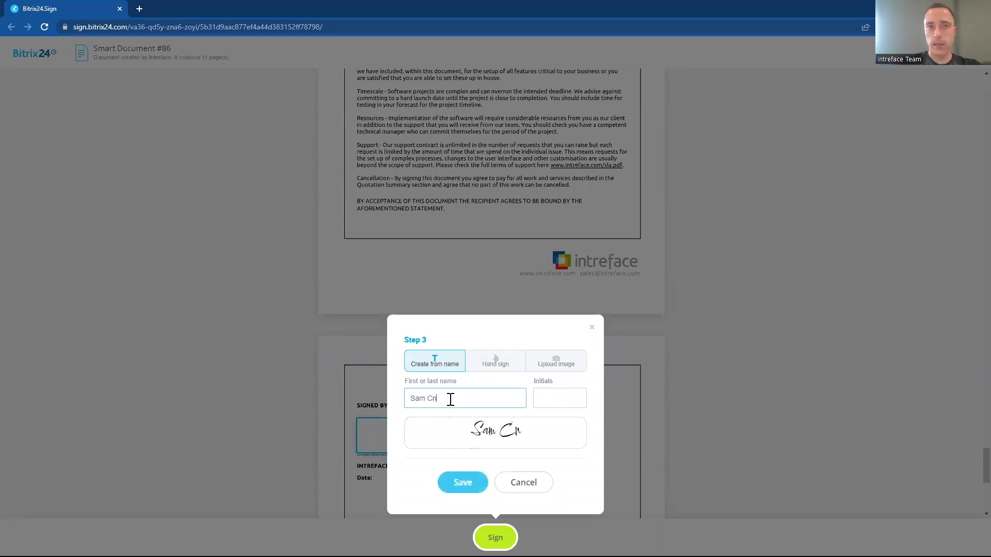
{"action": "left_click", "coordinate": [494, 368]}
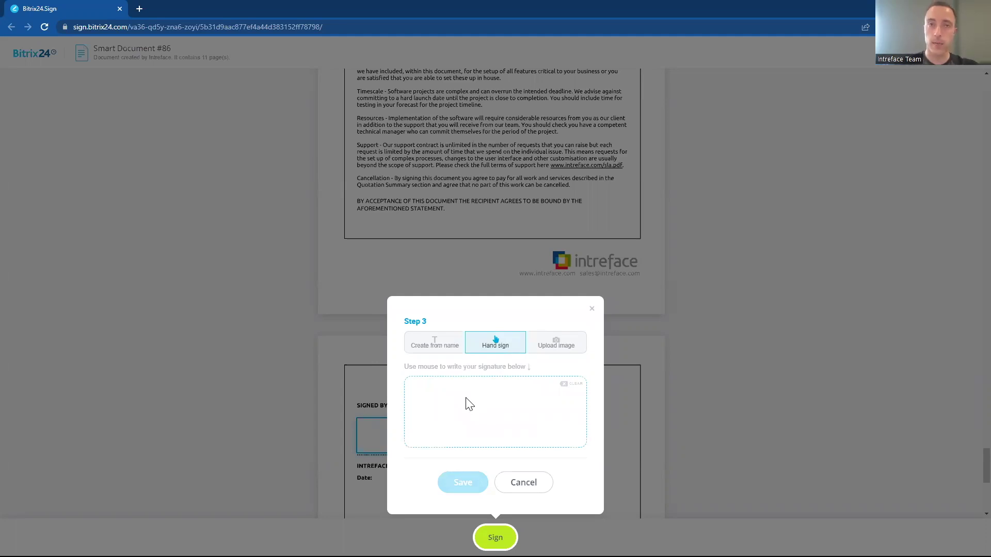
{"action": "mouse_move", "coordinate": [443, 390]}
{"action": "left_mouse_down"}
{"action": "mouse_move", "coordinate": [427, 404]}
{"action": "mouse_move", "coordinate": [484, 400]}
{"action": "mouse_move", "coordinate": [511, 413]}
{"action": "left_mouse_up"}
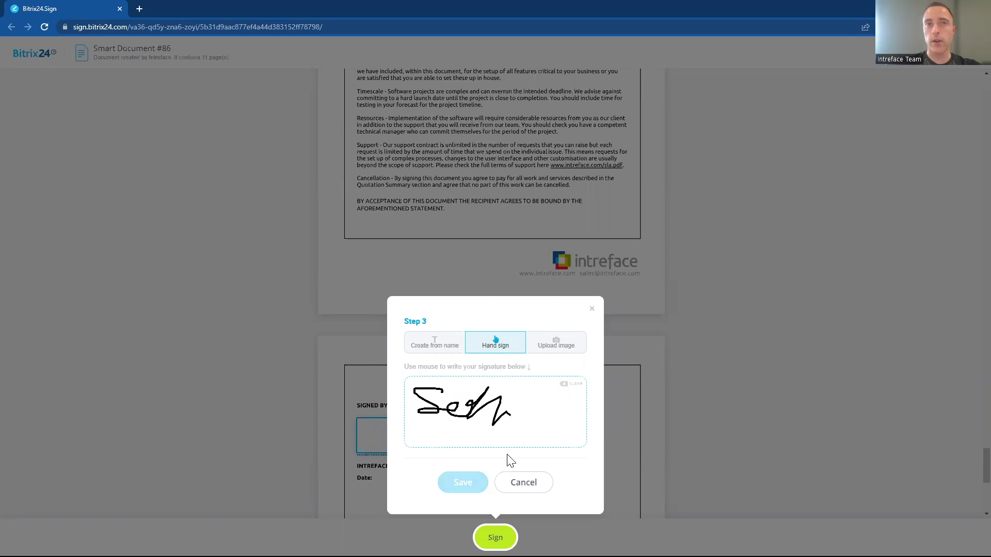
{"action": "left_click", "coordinate": [471, 485]}
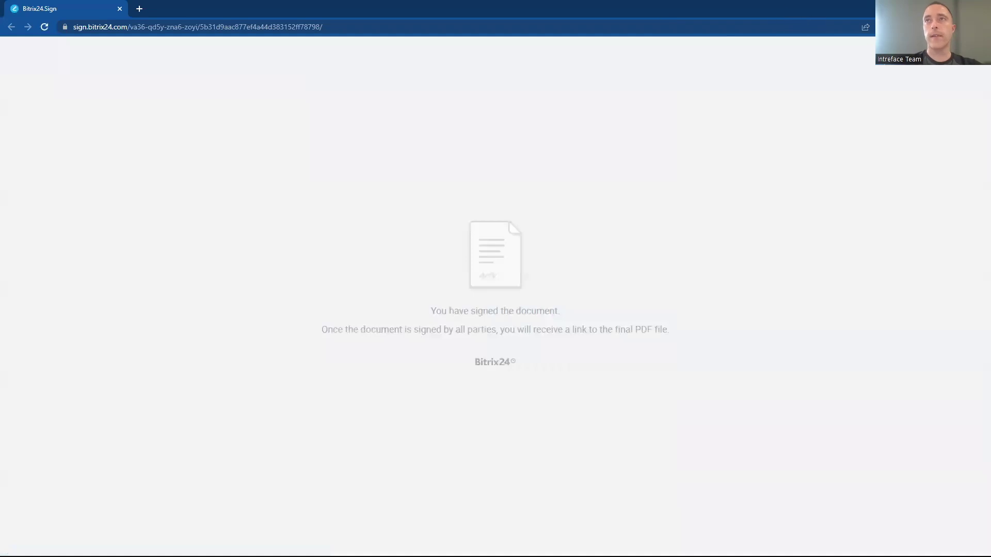
Step: Close the signing and e-mail windows, review the deal timeline, and return to the signing board
{"action": "key", "text": "ctrl+w"}
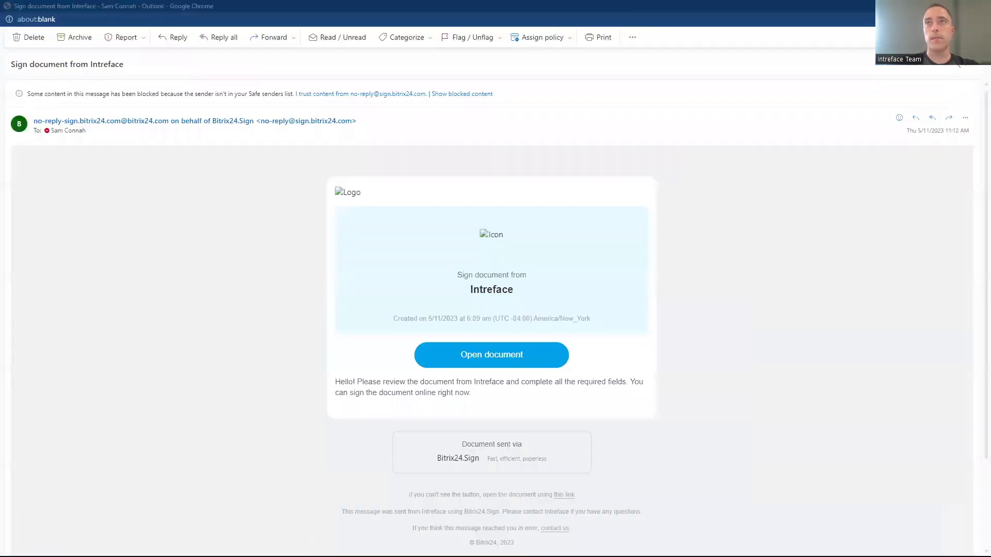
{"action": "key", "text": "ctrl+w"}
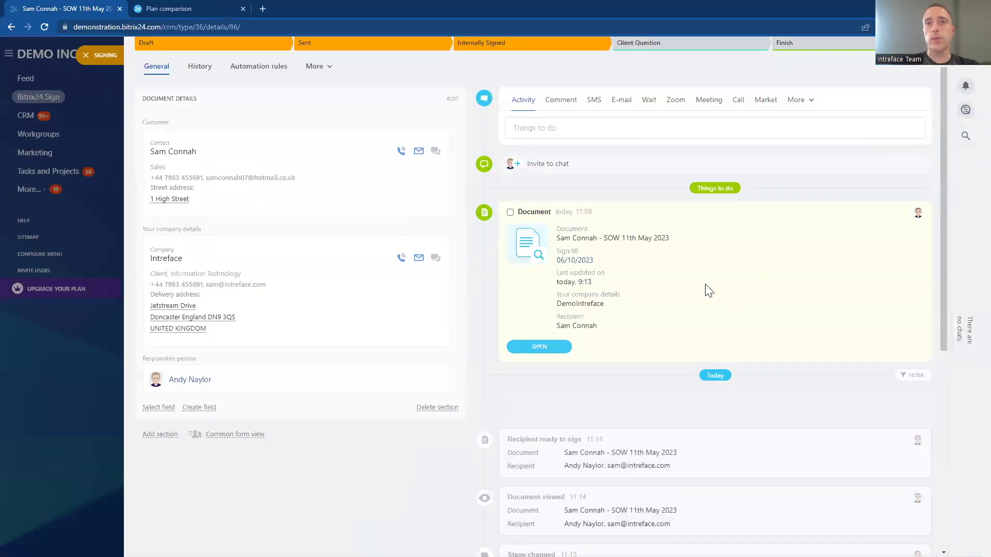
{"action": "scroll", "coordinate": [626, 426], "scroll_direction": "down", "scroll_amount": 2}
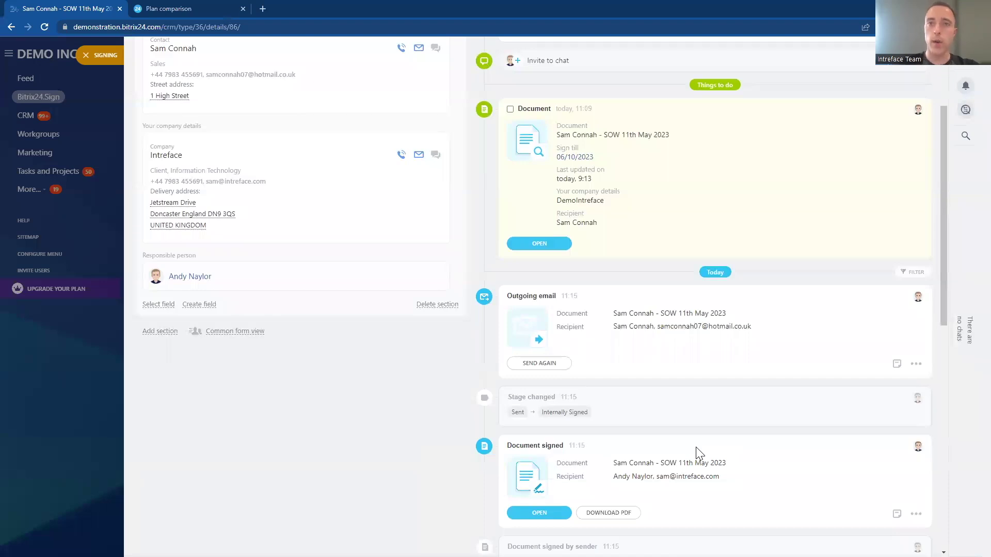
{"action": "scroll", "coordinate": [684, 443], "scroll_direction": "up", "scroll_amount": 3}
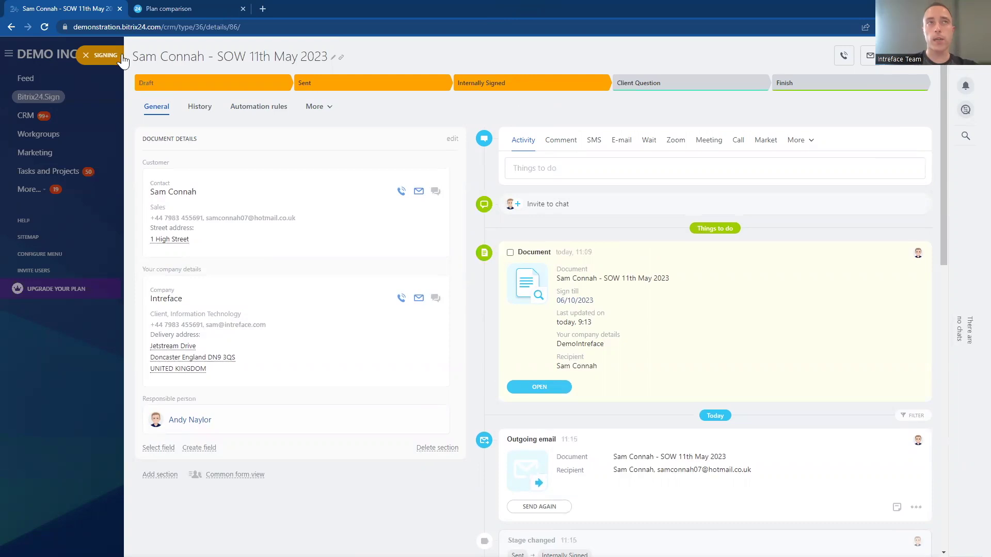
{"action": "left_click", "coordinate": [85, 56]}
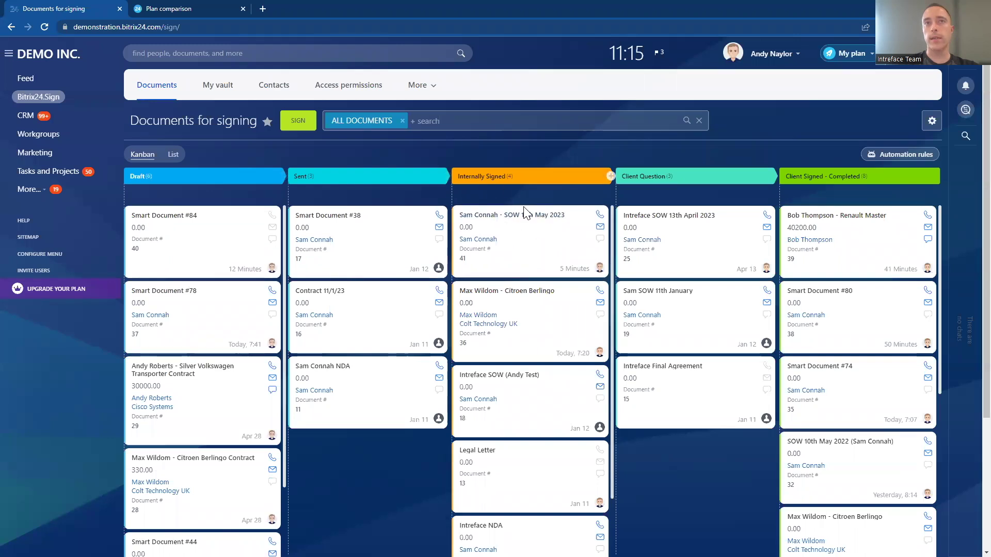
Step: Open the SOW card and highlight the sent-email recipient and the Document viewed timeline entry
{"action": "left_click", "coordinate": [516, 215]}
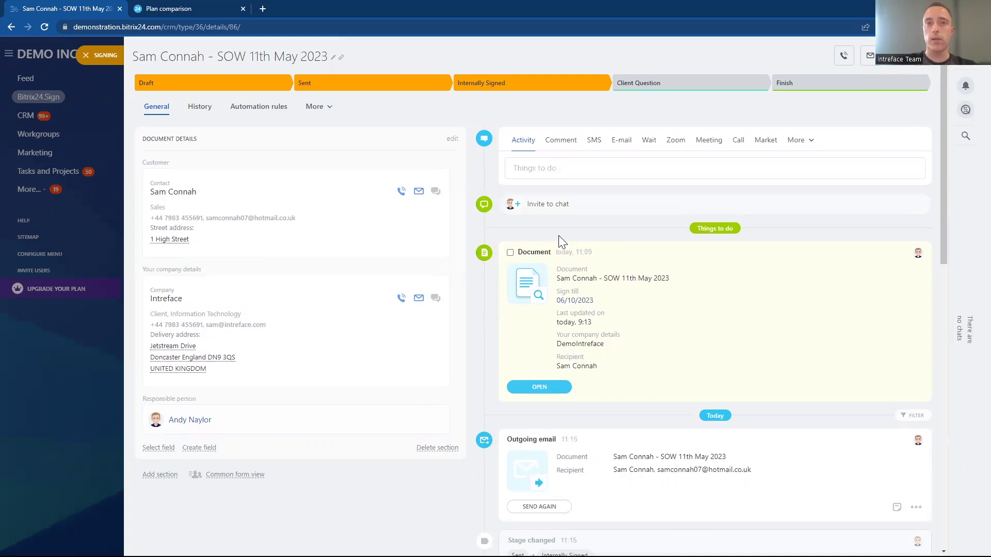
{"action": "scroll", "coordinate": [559, 236], "scroll_direction": "down", "scroll_amount": 3}
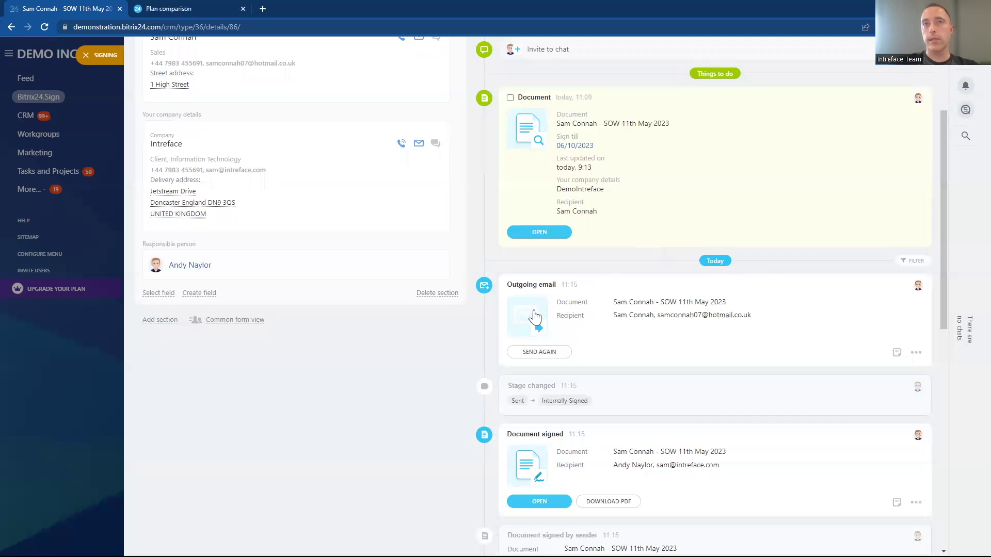
{"action": "left_click_drag", "start_coordinate": [752, 316], "coordinate": [663, 327]}
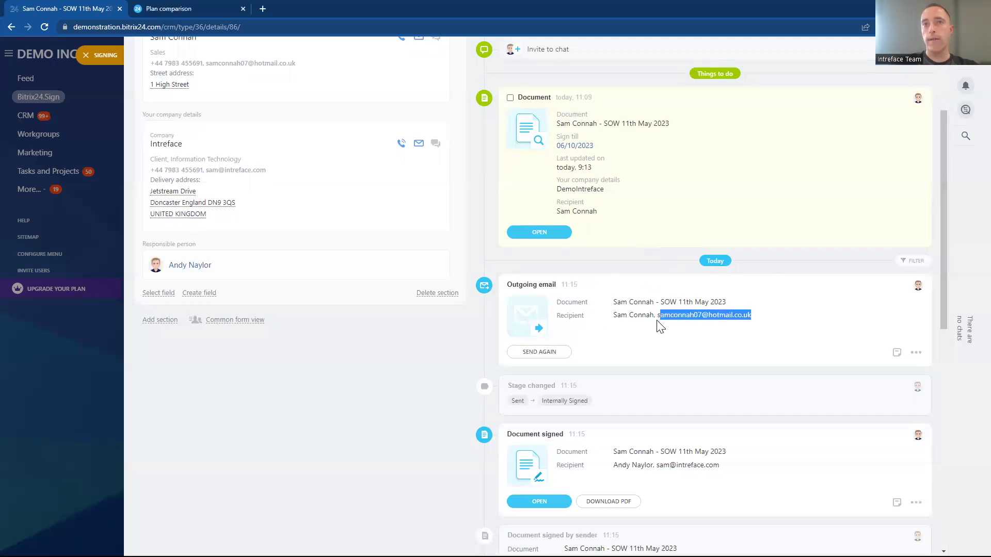
{"action": "left_click", "coordinate": [627, 349]}
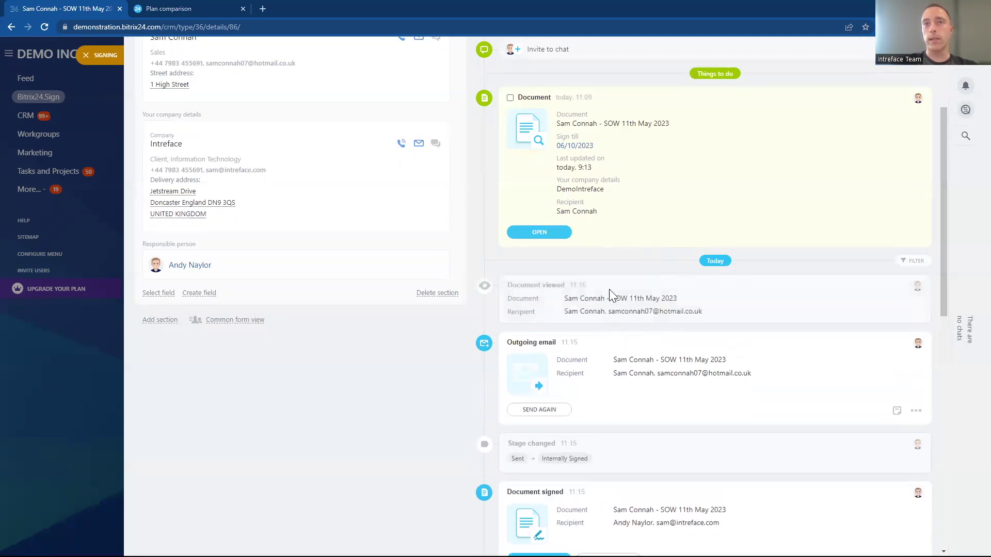
{"action": "left_click_drag", "start_coordinate": [510, 285], "coordinate": [564, 285]}
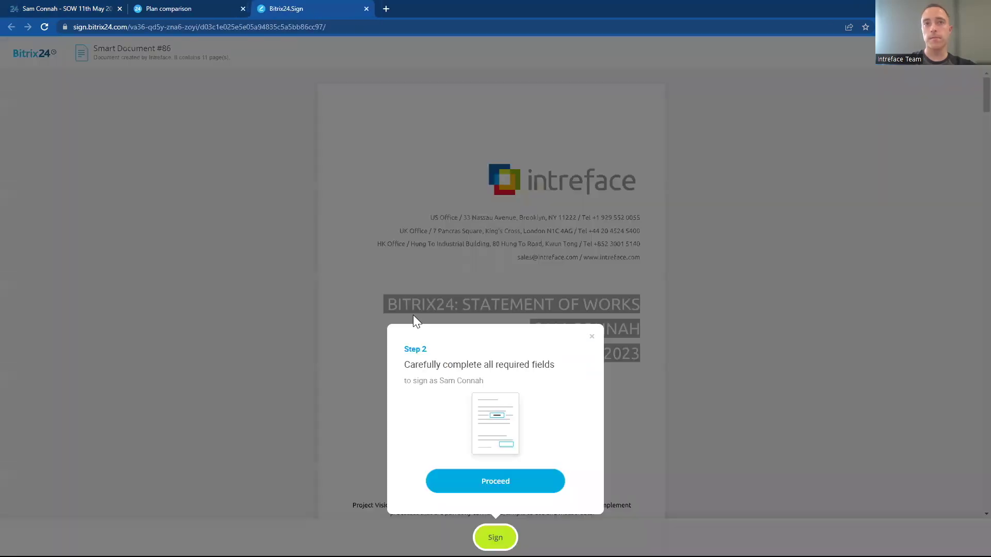
Step: Generate the client's signature from their typed name in capitals and save it
{"action": "left_click", "coordinate": [491, 485]}
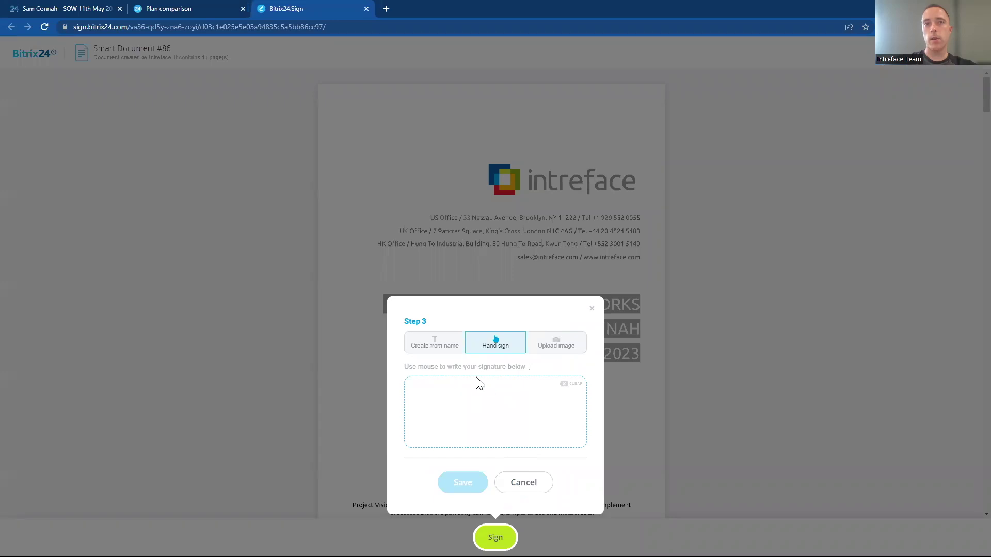
{"action": "left_click", "coordinate": [432, 345]}
{"action": "left_click", "coordinate": [437, 398]}
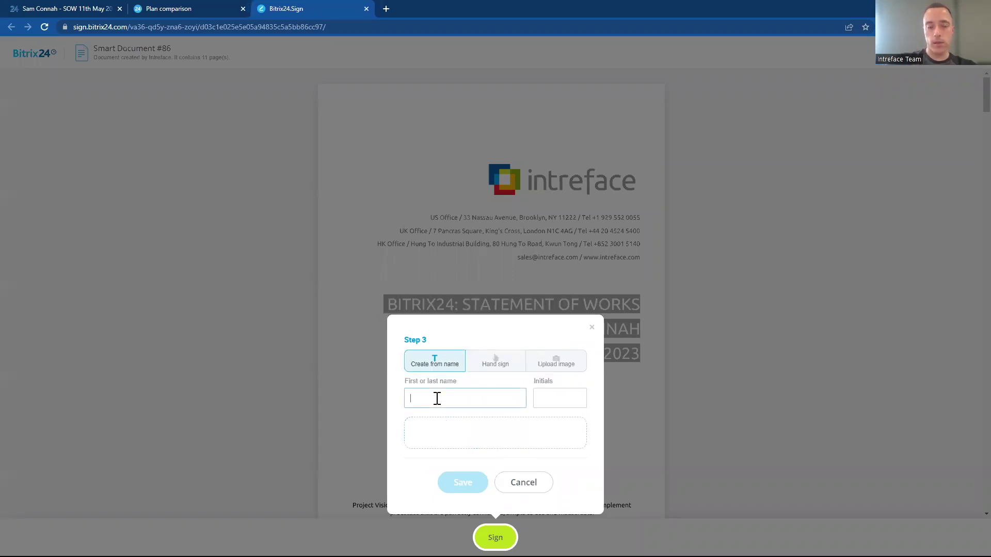
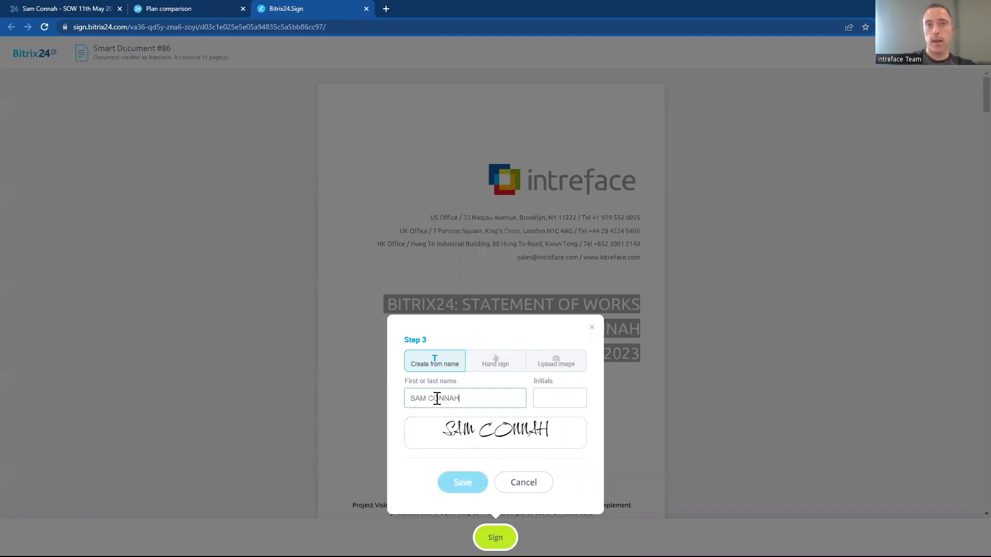
{"action": "left_click", "coordinate": [463, 482]}
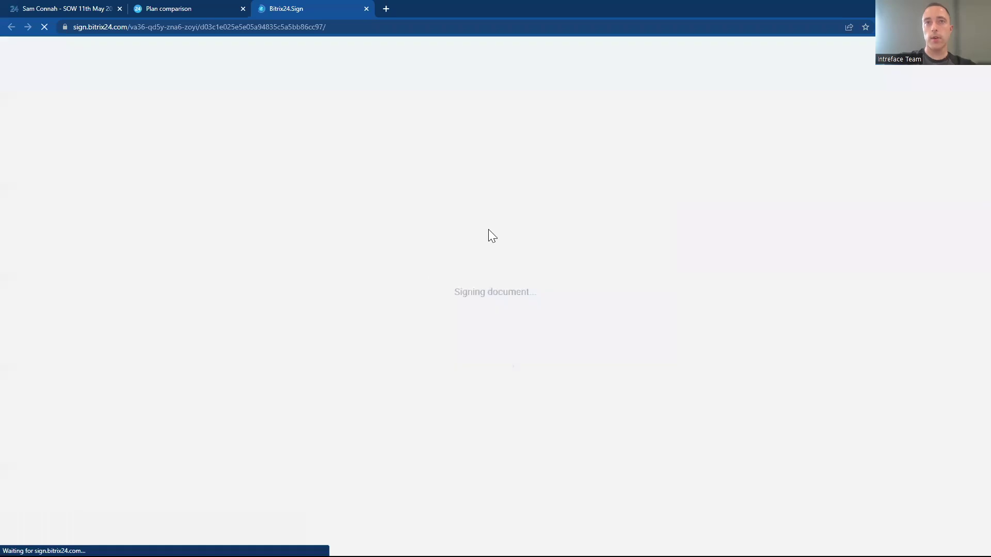
Step: Check the SOW deal timeline for the Client Signed - Completed stage and Send final document entries
{"action": "left_click", "coordinate": [69, 12]}
{"action": "scroll", "coordinate": [165, 185], "scroll_direction": "up", "scroll_amount": 3}
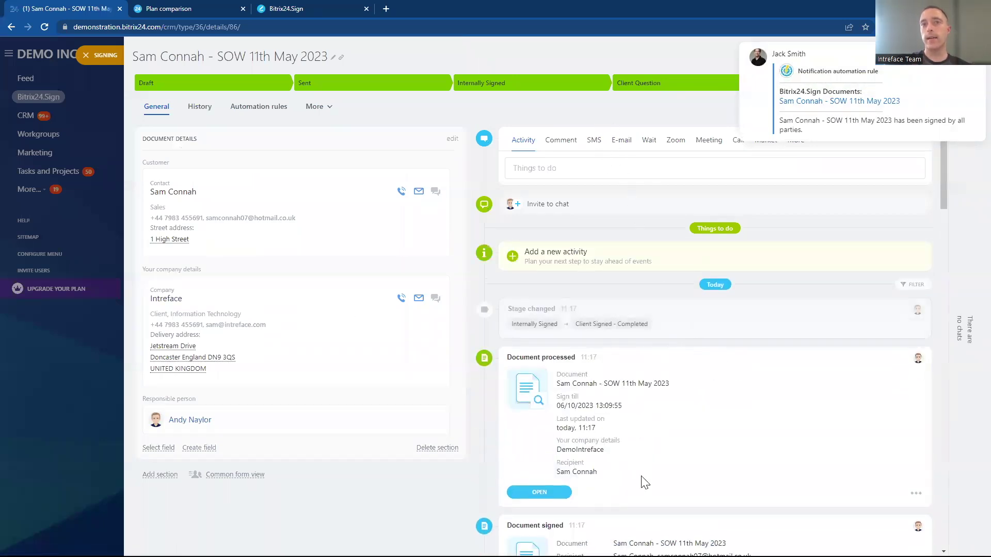
{"action": "scroll", "coordinate": [645, 435], "scroll_direction": "down", "scroll_amount": 2}
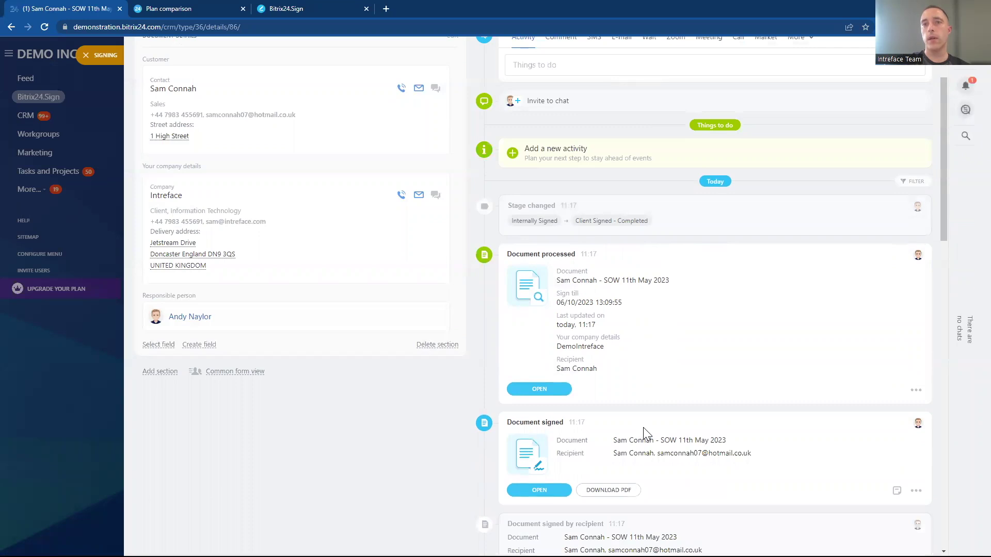
{"action": "scroll", "coordinate": [645, 433], "scroll_direction": "up", "scroll_amount": 2}
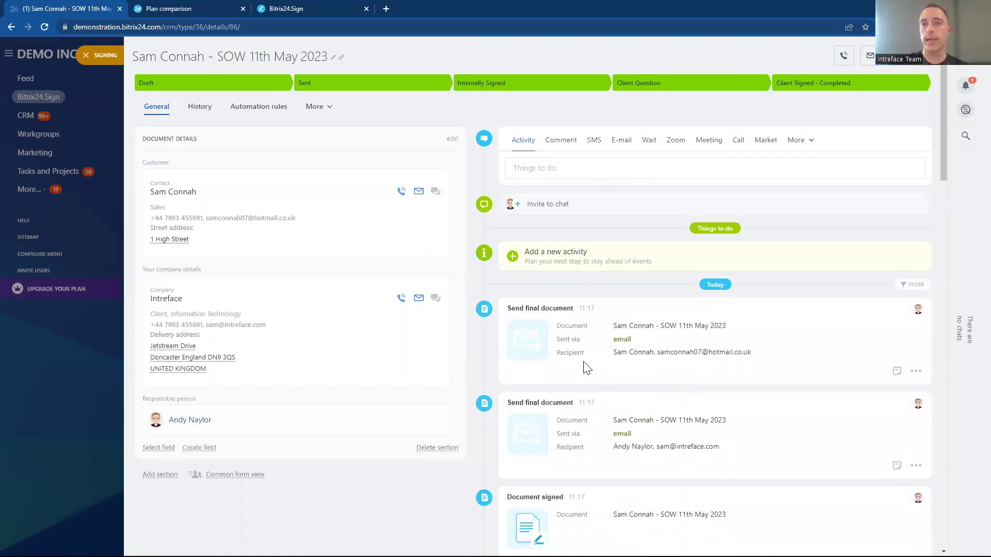
{"action": "scroll", "coordinate": [603, 433], "scroll_direction": "down", "scroll_amount": 1}
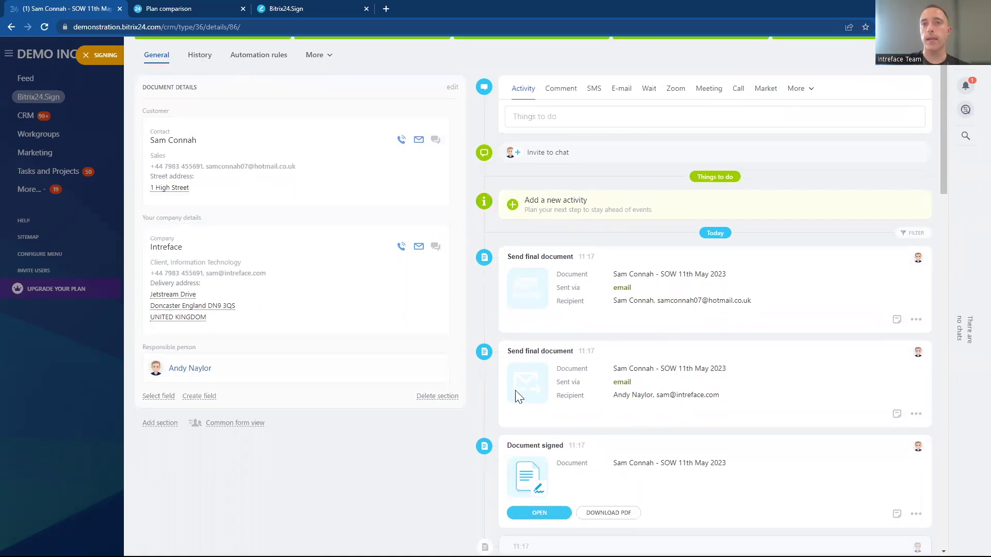
Step: Open the signed SOW, scroll to its certificate of completion on page 12/12, and download it as PDF
{"action": "left_click", "coordinate": [541, 514]}
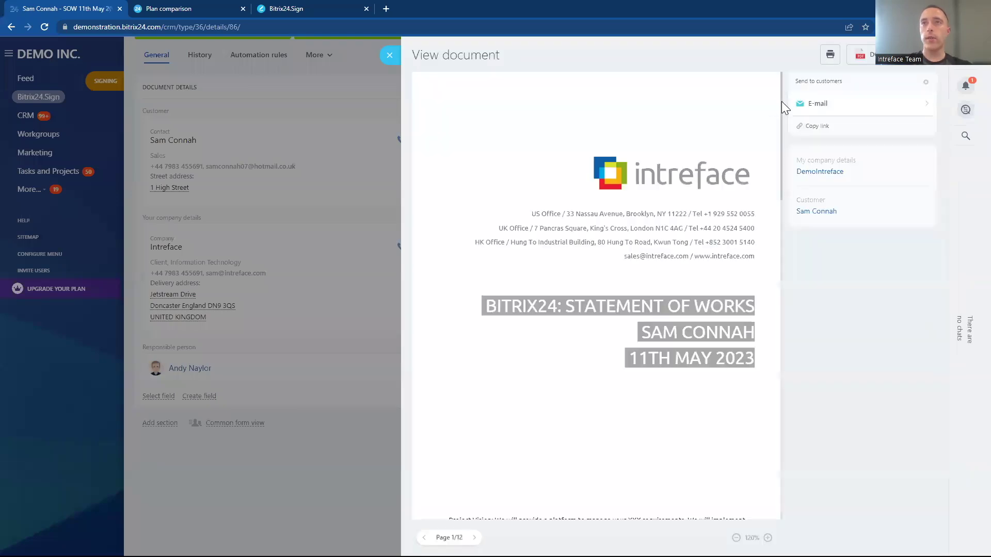
{"action": "scroll", "coordinate": [781, 109], "scroll_direction": "down", "scroll_amount": 15}
{"action": "scroll", "coordinate": [777, 371], "scroll_direction": "down", "scroll_amount": 20}
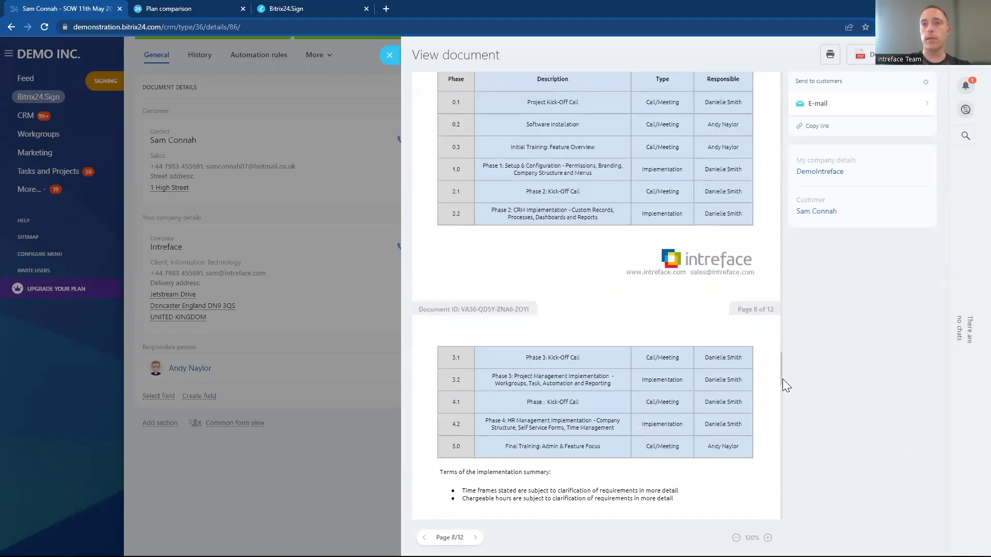
{"action": "left_click_drag", "start_coordinate": [783, 381], "coordinate": [784, 473]}
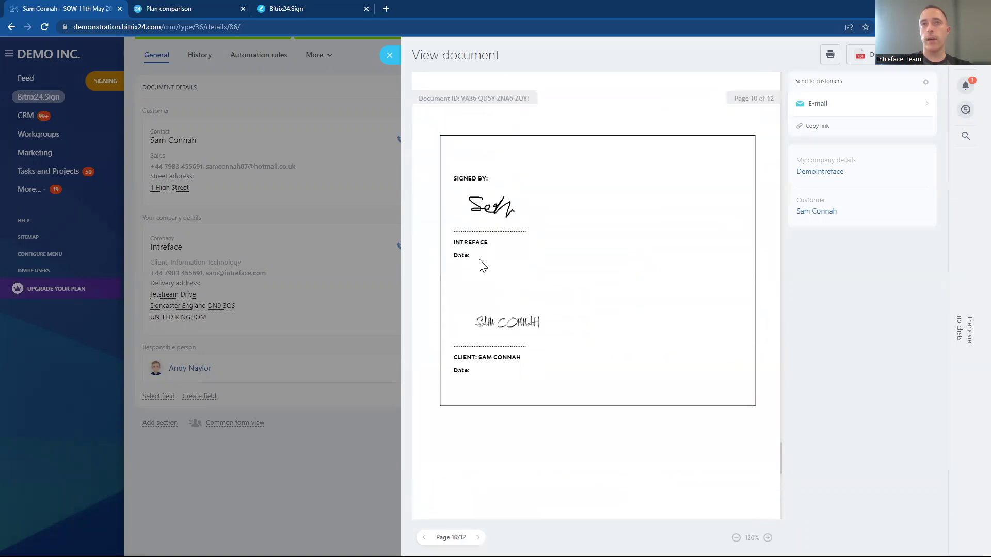
{"action": "scroll", "coordinate": [539, 360], "scroll_direction": "down", "scroll_amount": 8}
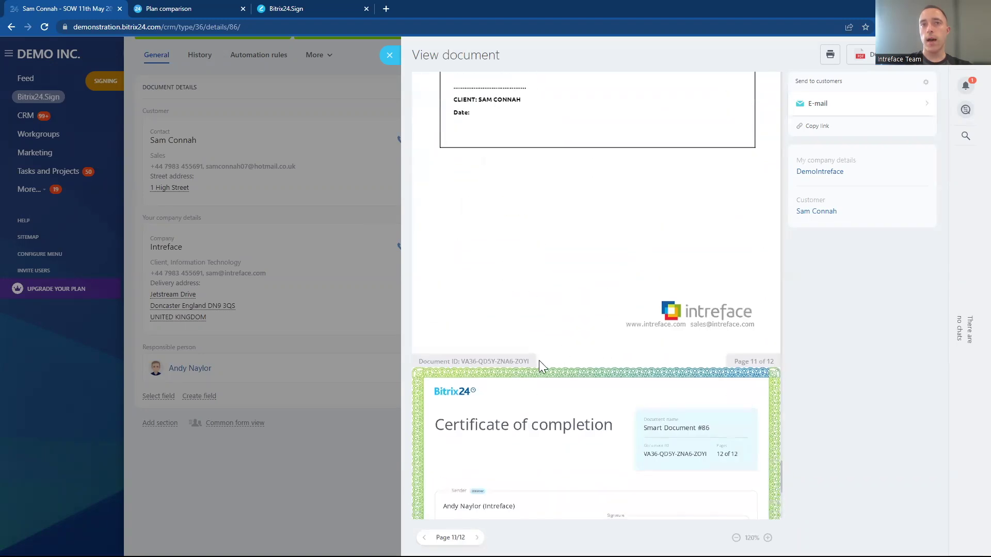
{"action": "scroll", "coordinate": [563, 362], "scroll_direction": "down", "scroll_amount": 3}
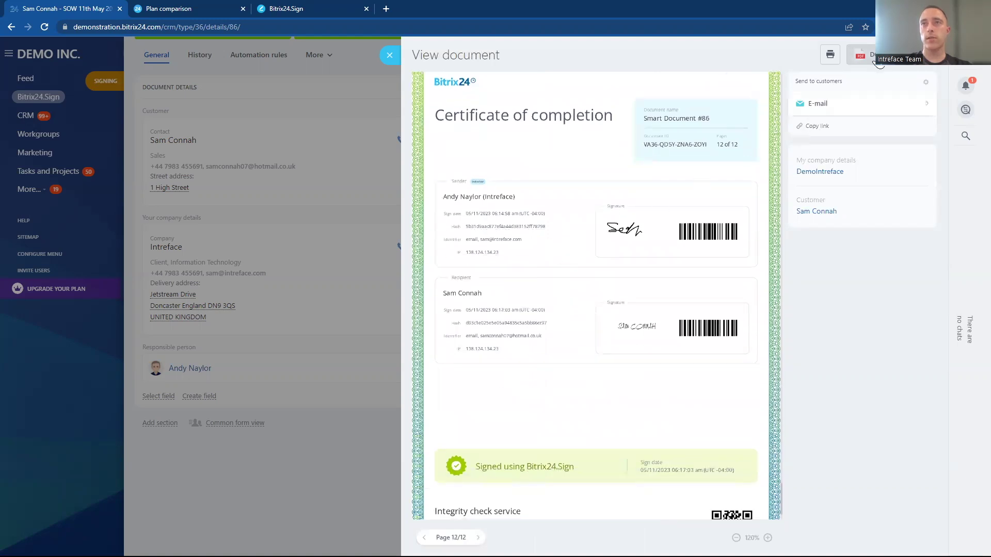
{"action": "left_click", "coordinate": [867, 57]}
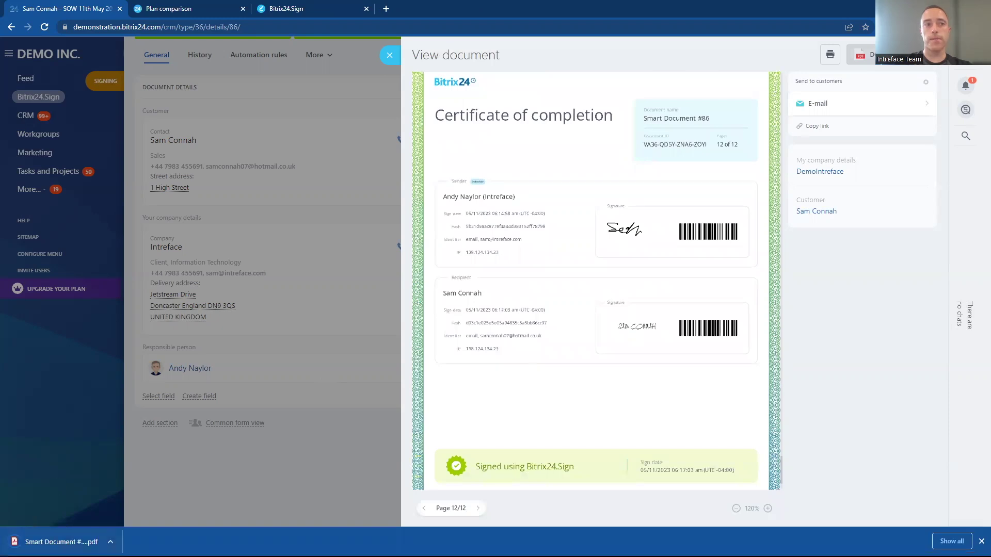
Step: Review the certificate of completion on page 12 of the downloaded PDF, then return to the SOW tab
{"action": "left_click", "coordinate": [62, 541]}
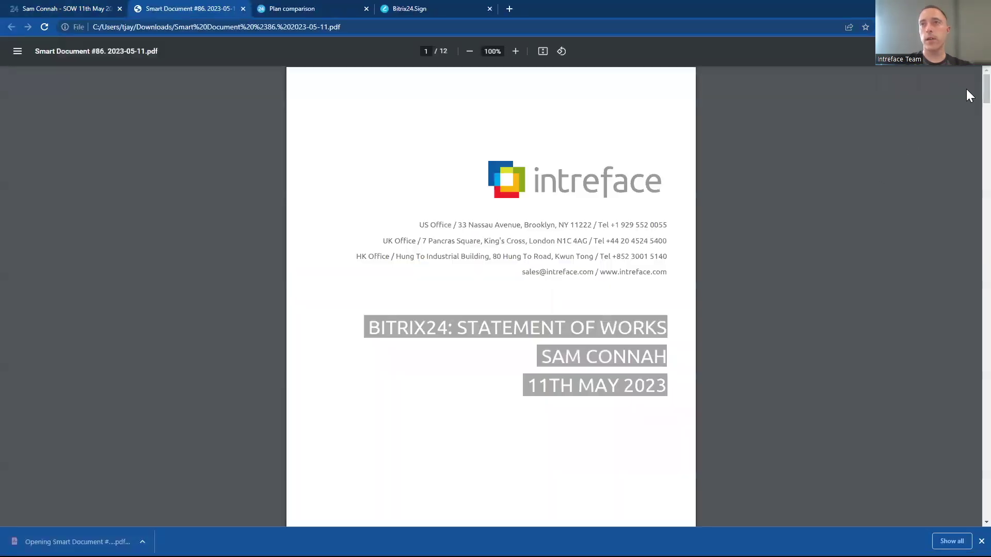
{"action": "left_click_drag", "start_coordinate": [968, 96], "coordinate": [967, 518]}
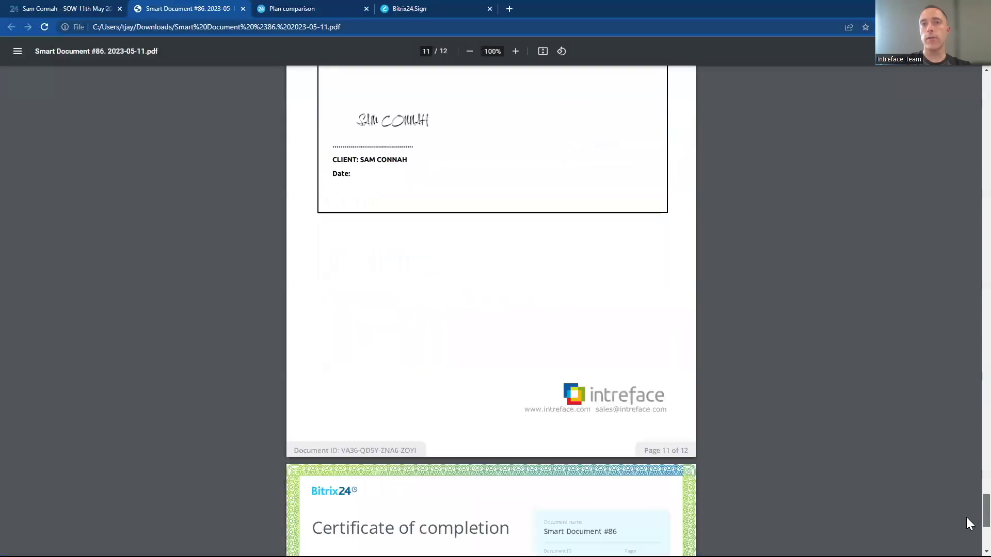
{"action": "scroll", "coordinate": [774, 361], "scroll_direction": "down", "scroll_amount": 2}
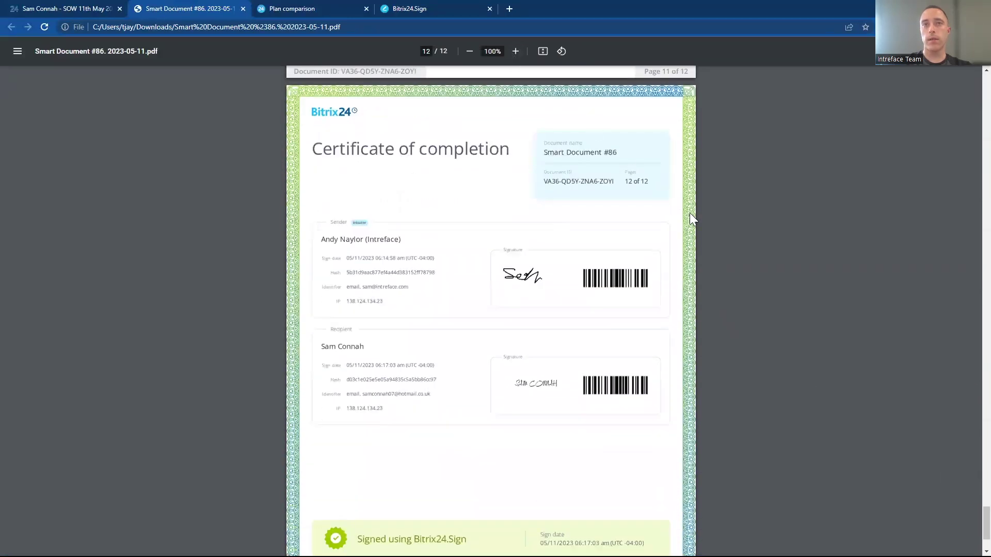
{"action": "scroll", "coordinate": [706, 224], "scroll_direction": "up", "scroll_amount": 1}
{"action": "scroll", "coordinate": [708, 229], "scroll_direction": "up", "scroll_amount": 1}
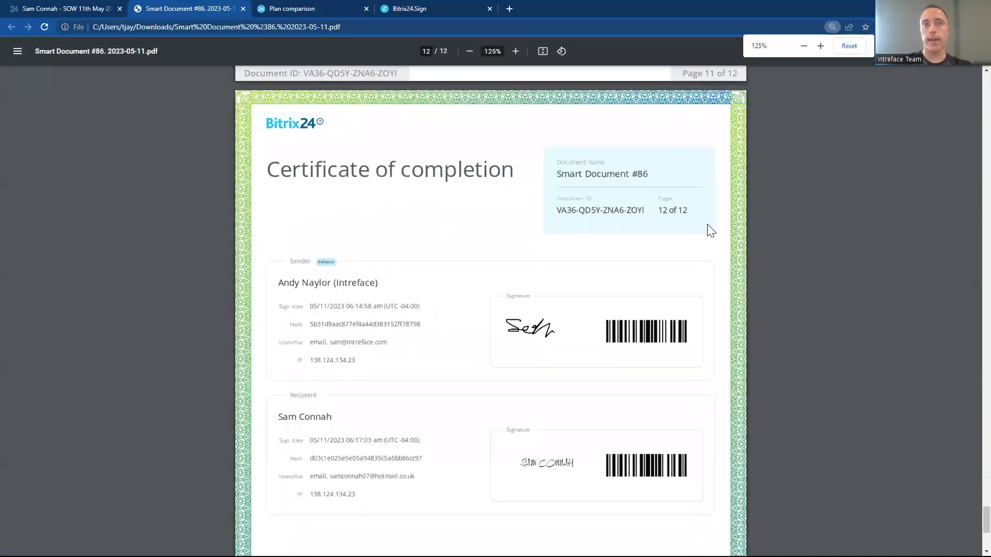
{"action": "scroll", "coordinate": [686, 215], "scroll_direction": "up", "scroll_amount": 1}
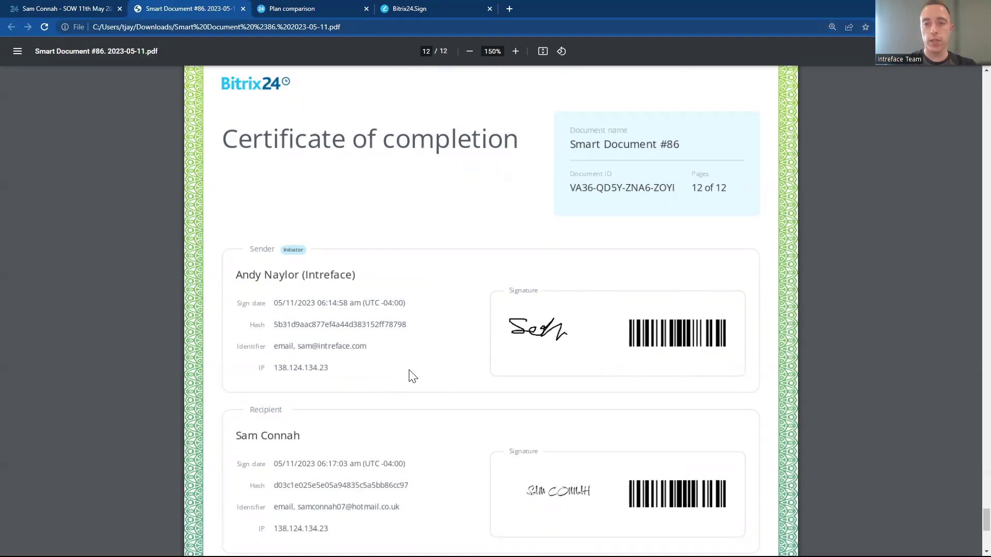
{"action": "left_click", "coordinate": [96, 11]}
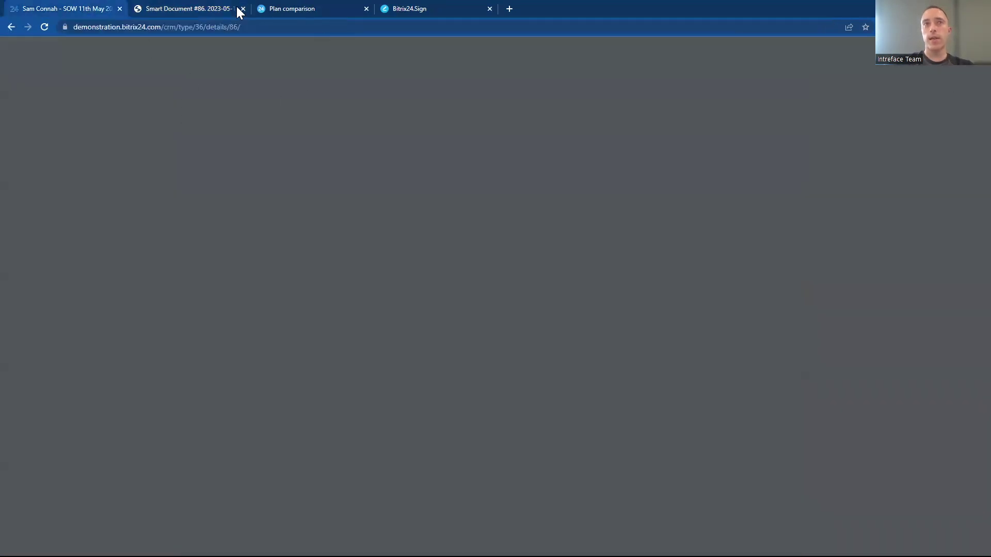
Step: Close the PDF tab, look over the SOW timeline, and go back to the Documents for signing board
{"action": "left_click", "coordinate": [386, 54]}
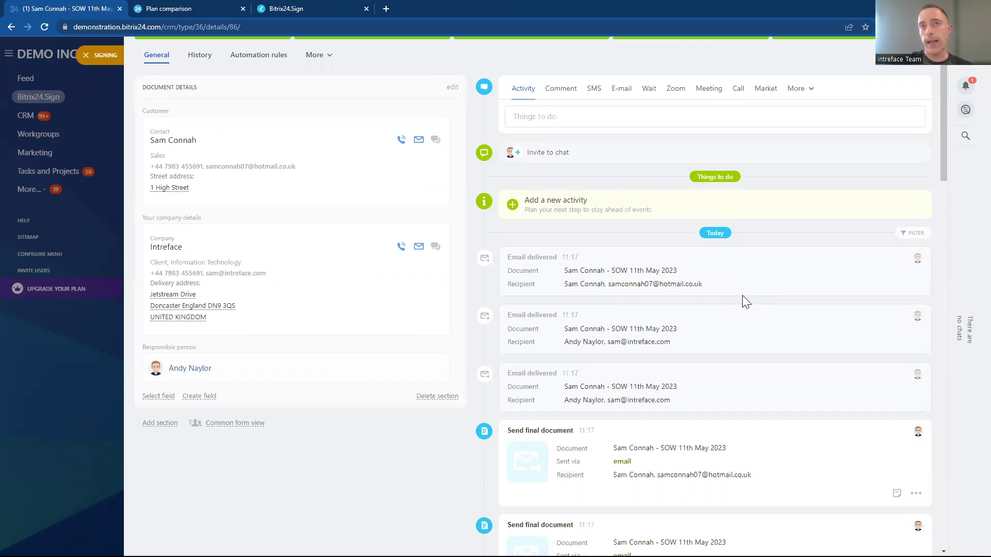
{"action": "scroll", "coordinate": [743, 297], "scroll_direction": "down", "scroll_amount": 4}
{"action": "scroll", "coordinate": [655, 255], "scroll_direction": "down", "scroll_amount": 4}
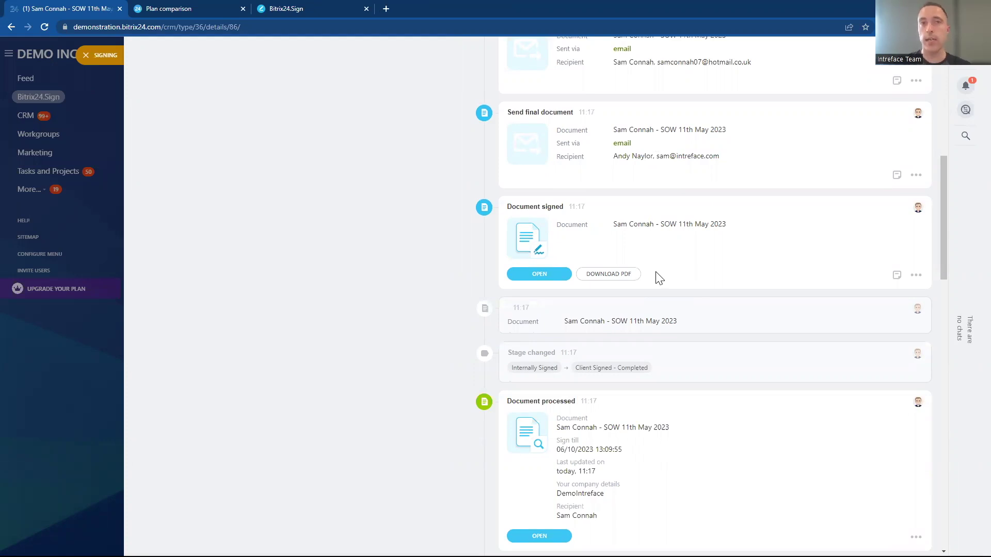
{"action": "scroll", "coordinate": [658, 278], "scroll_direction": "up", "scroll_amount": 10}
{"action": "scroll", "coordinate": [227, 118], "scroll_direction": "up", "scroll_amount": 1}
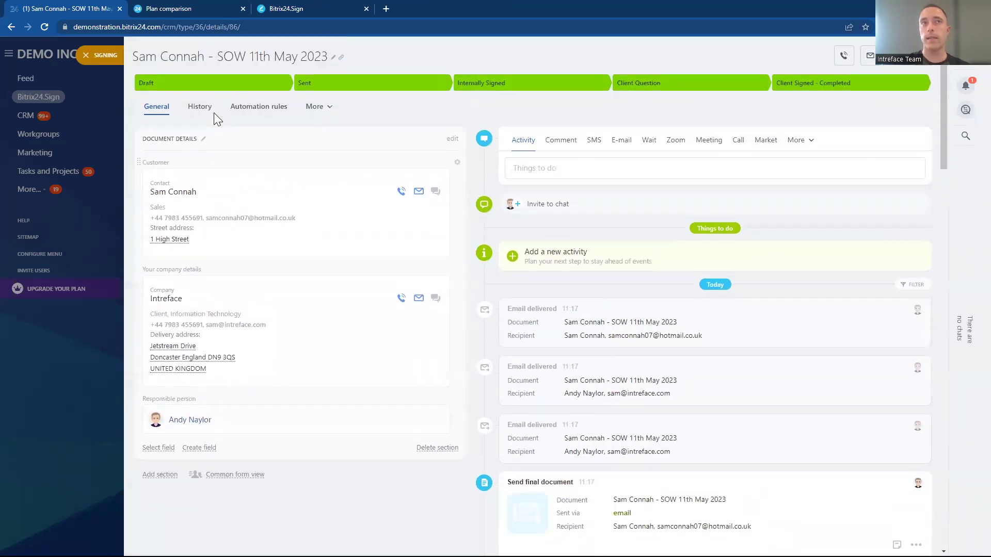
{"action": "left_click", "coordinate": [85, 55]}
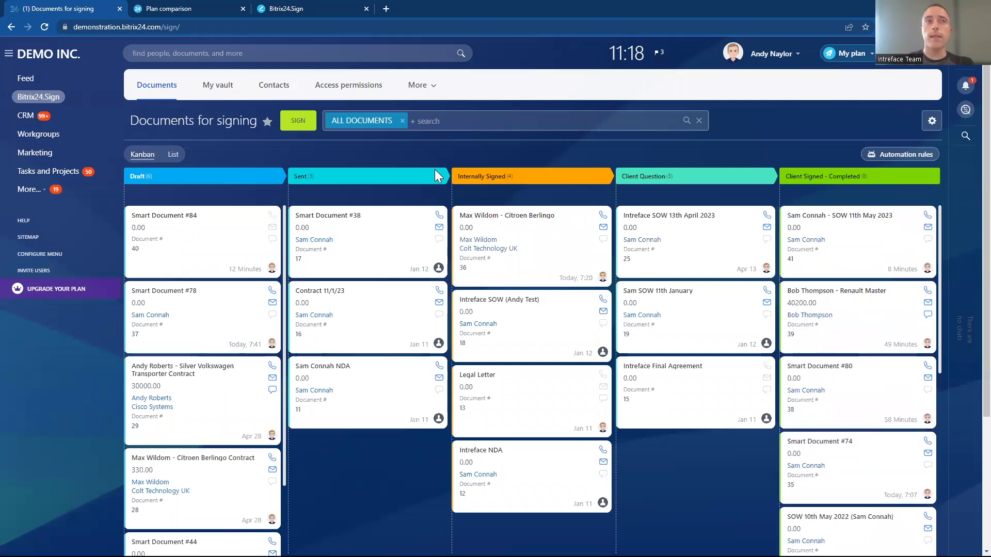
Step: Open the Renault Master deal from the Test Drive column of the CRM Deals pipeline
{"action": "left_click", "coordinate": [62, 123]}
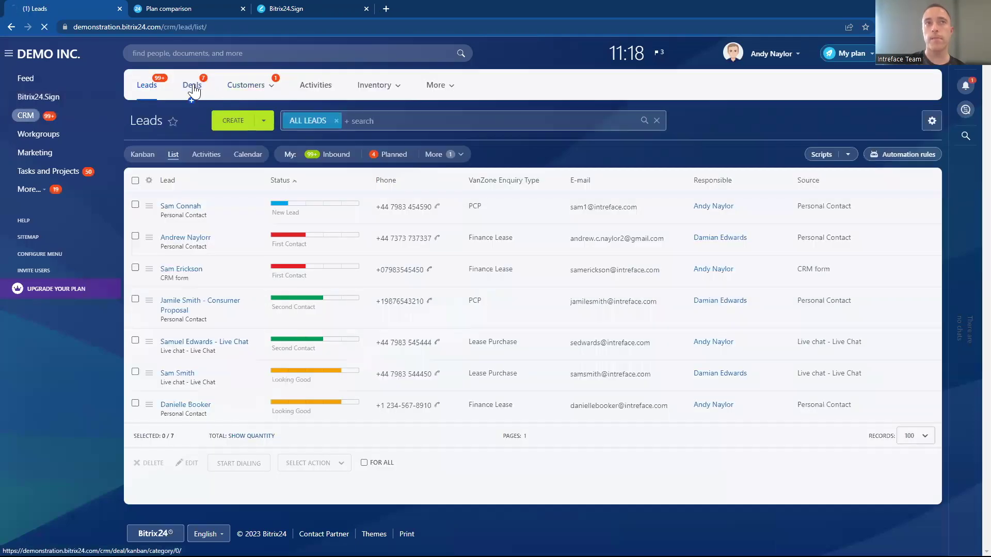
{"action": "left_click", "coordinate": [192, 87]}
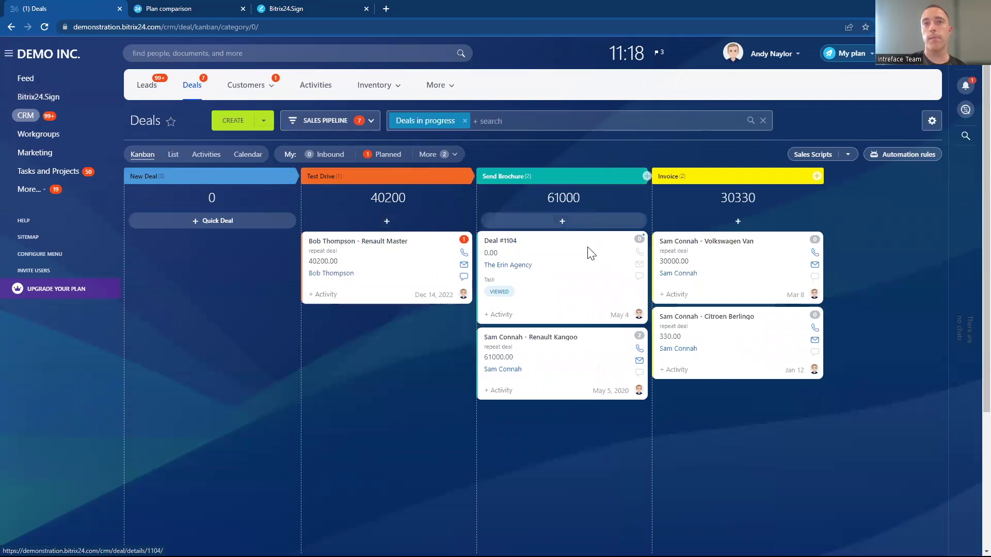
{"action": "left_click", "coordinate": [390, 244]}
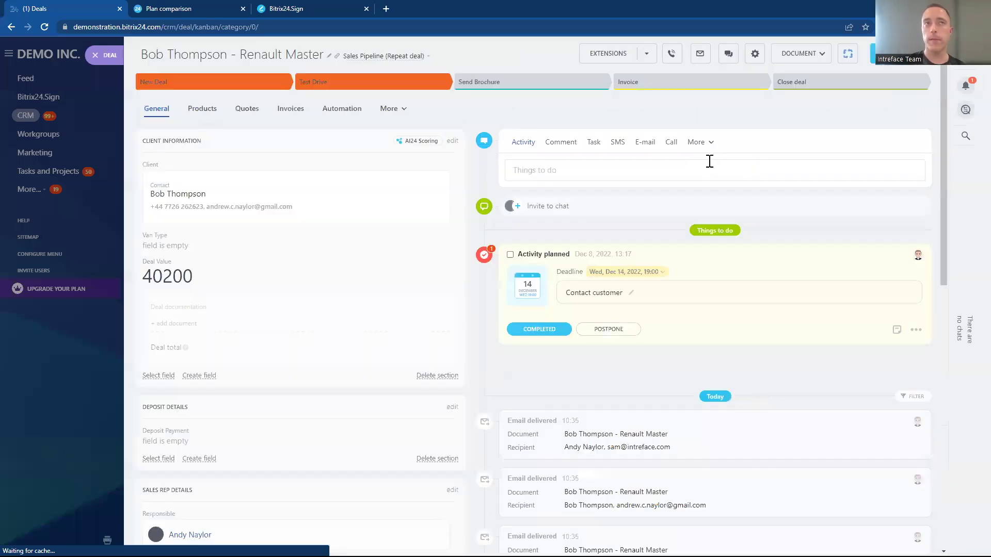
Step: Create a Finance Check Confirmation Document for the Renault Master deal with the previous number and send it for signing
{"action": "left_click", "coordinate": [695, 142]}
{"action": "left_click", "coordinate": [801, 53]}
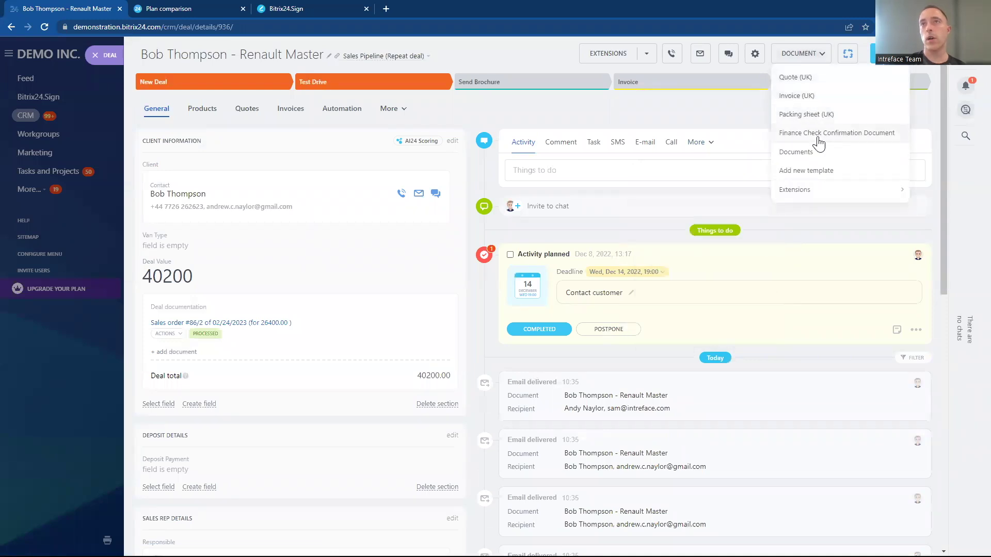
{"action": "left_click", "coordinate": [822, 135]}
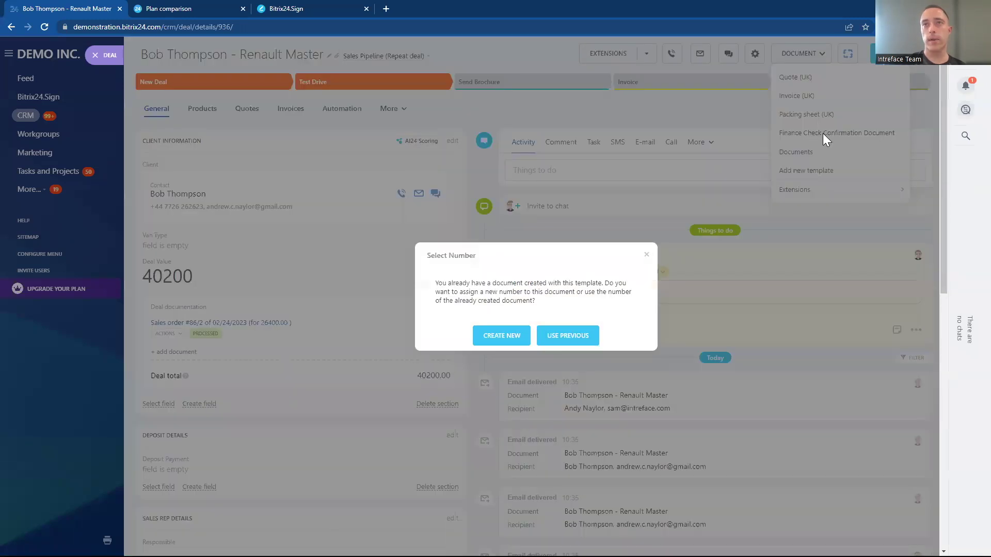
{"action": "left_click", "coordinate": [558, 337]}
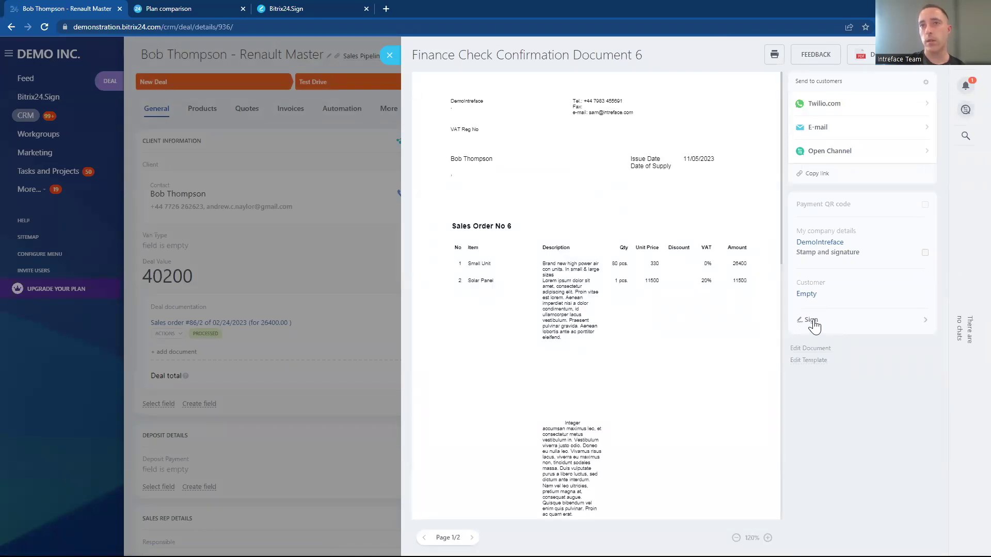
{"action": "left_click", "coordinate": [812, 320]}
{"action": "left_click", "coordinate": [719, 342]}
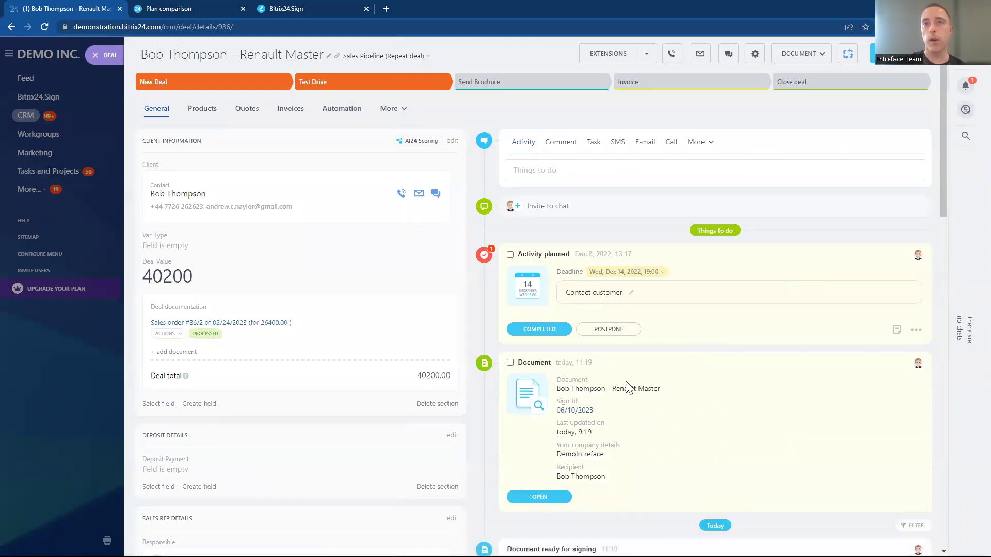
{"action": "left_click", "coordinate": [96, 55]}
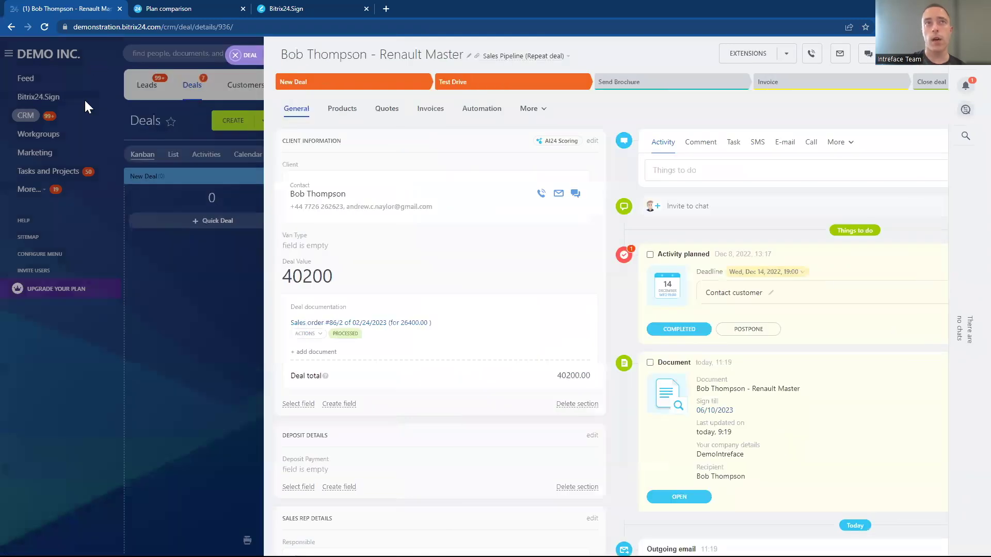
Step: On the Bitrix24.Sign board, open and close the new Renault Master draft document
{"action": "left_click", "coordinate": [29, 101]}
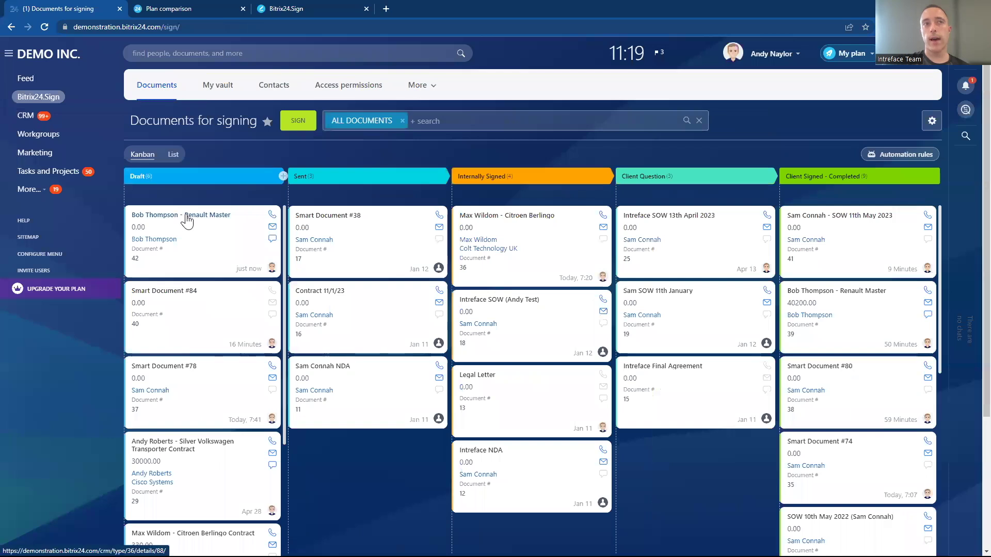
{"action": "left_click", "coordinate": [186, 215]}
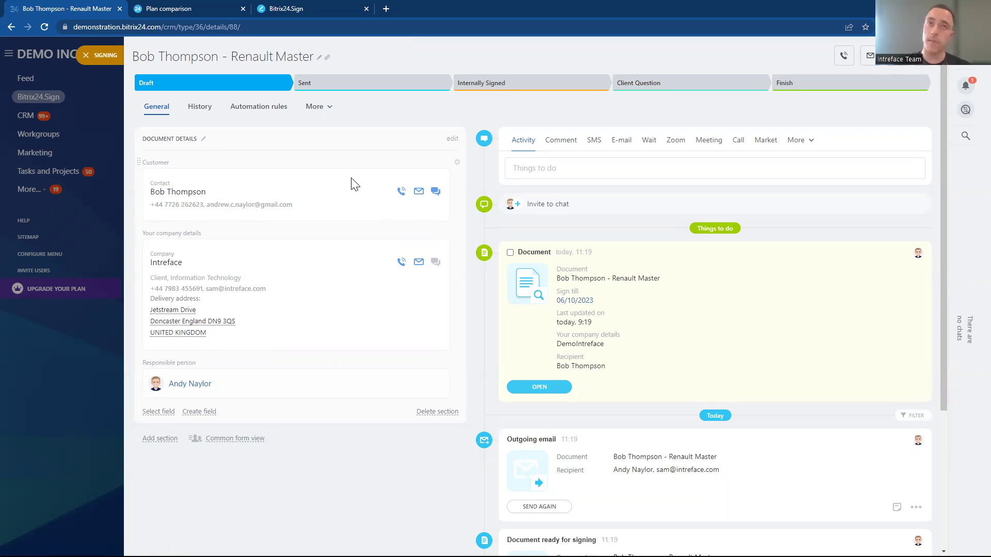
{"action": "left_click", "coordinate": [87, 56]}
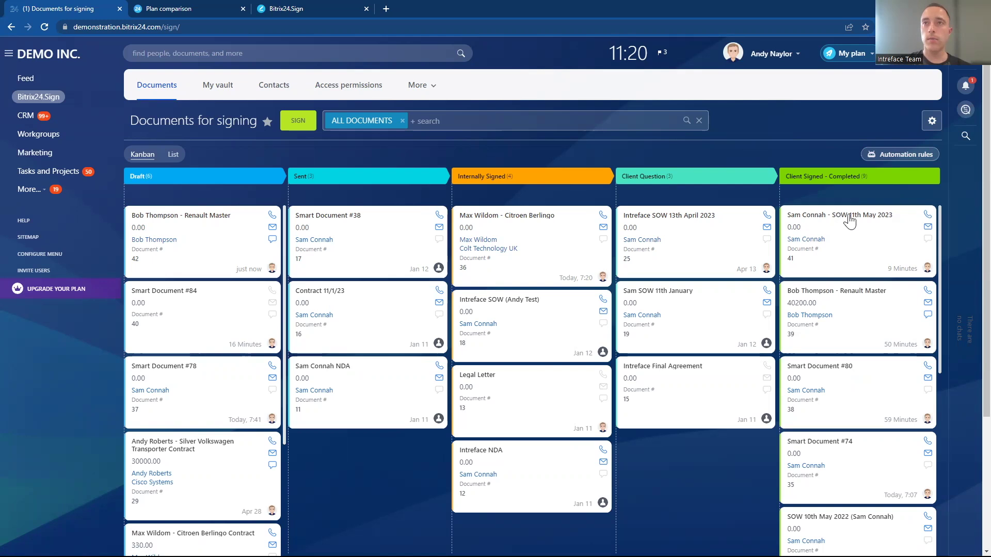
Step: Open the completed SOW 11th May 2023 card, look through it, and close it
{"action": "left_click", "coordinate": [826, 216]}
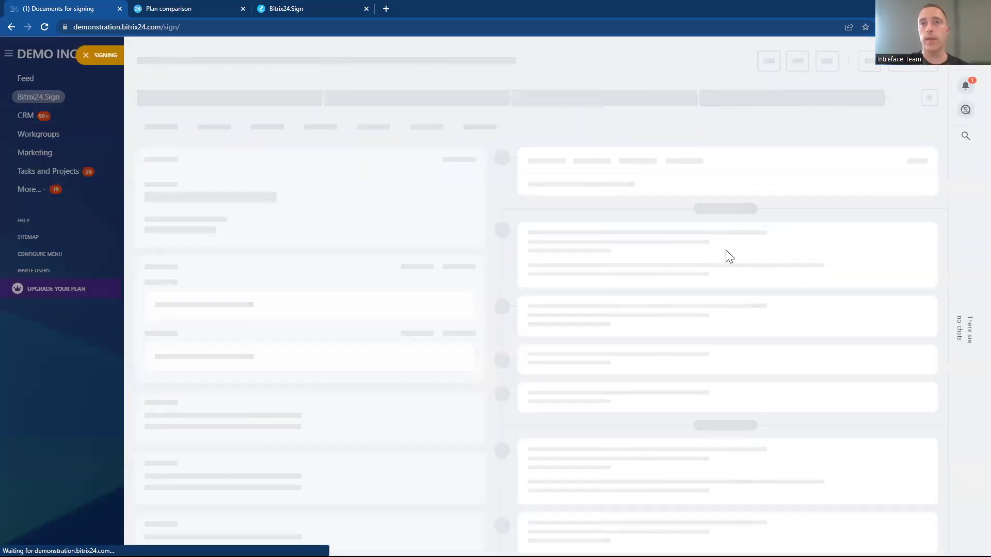
{"action": "scroll", "coordinate": [726, 255], "scroll_direction": "down", "scroll_amount": 3}
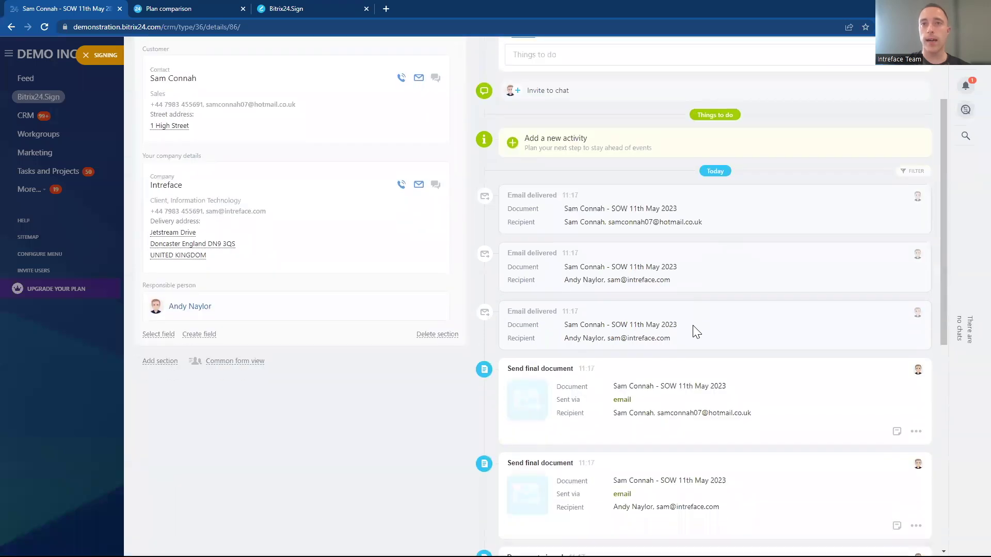
{"action": "scroll", "coordinate": [696, 330], "scroll_direction": "down", "scroll_amount": 1}
{"action": "scroll", "coordinate": [694, 327], "scroll_direction": "down", "scroll_amount": 2}
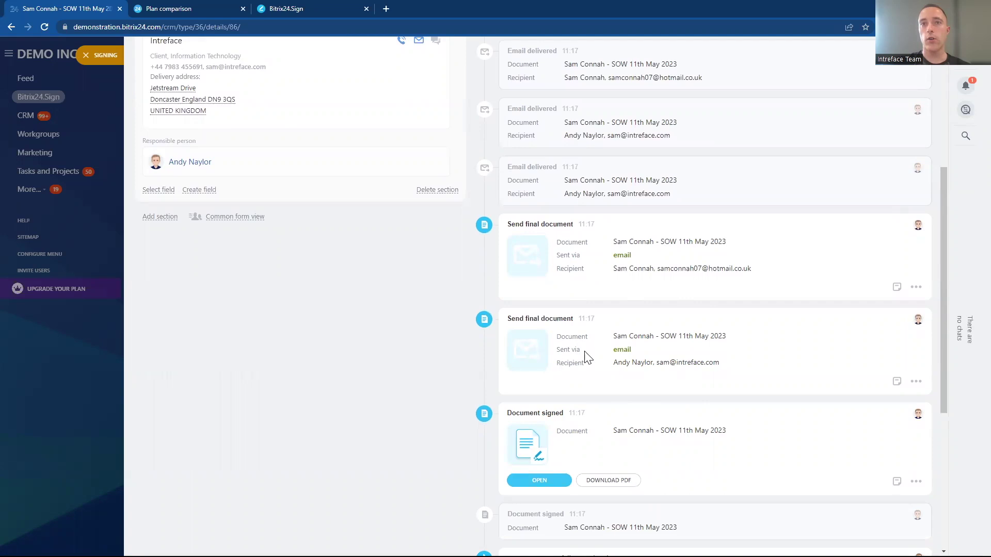
{"action": "scroll", "coordinate": [588, 309], "scroll_direction": "down", "scroll_amount": 3}
{"action": "scroll", "coordinate": [640, 273], "scroll_direction": "up", "scroll_amount": 3}
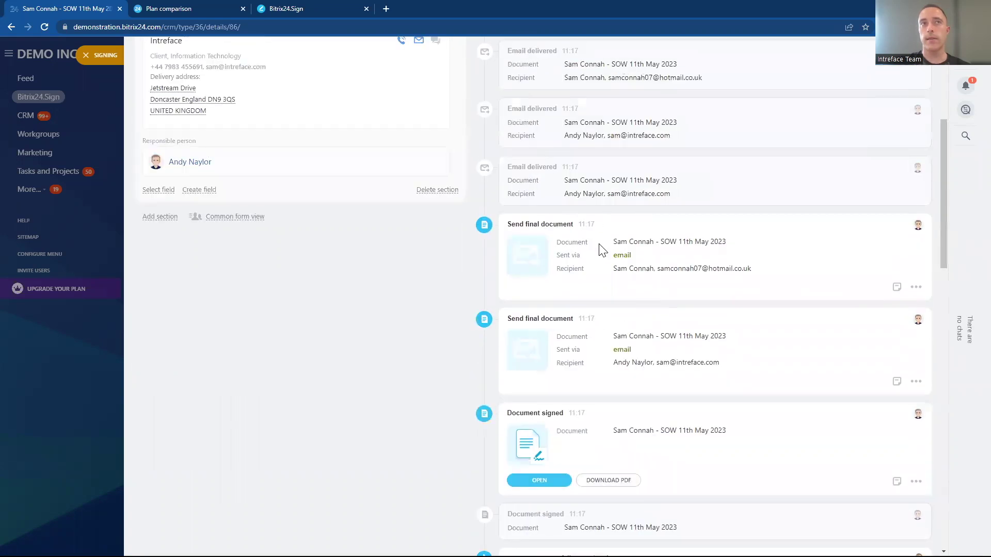
{"action": "scroll", "coordinate": [603, 251], "scroll_direction": "up", "scroll_amount": 5}
{"action": "left_click", "coordinate": [86, 55]}
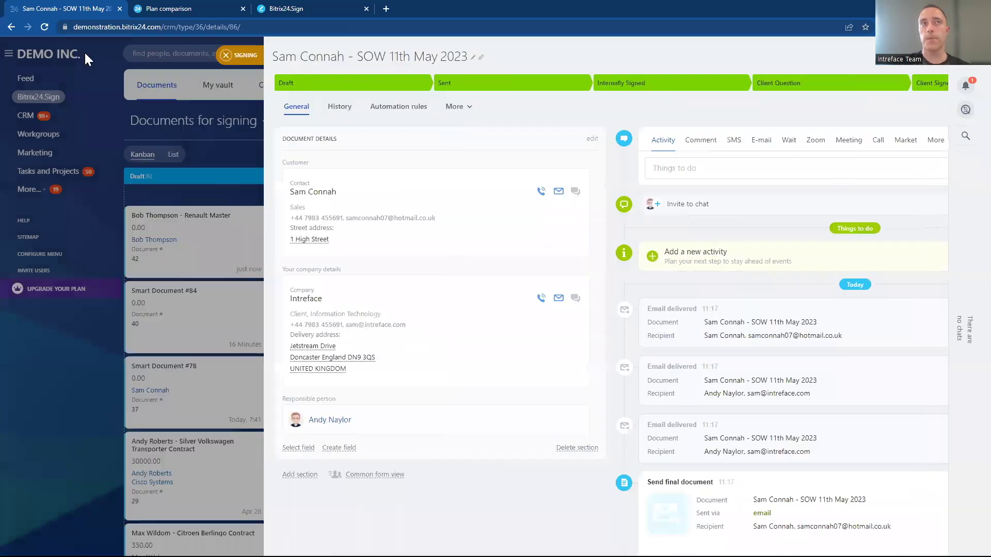
{"action": "left_click", "coordinate": [187, 9]}
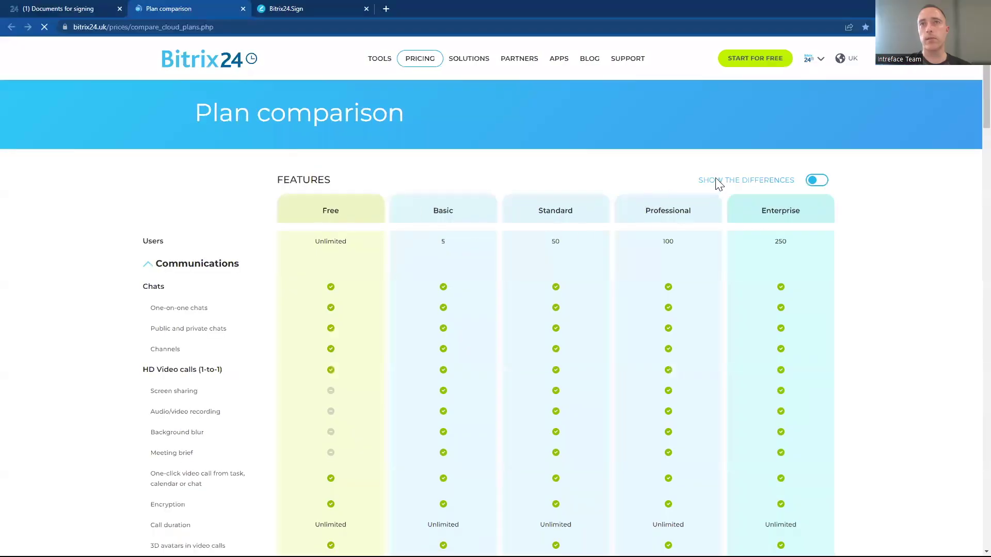
{"action": "scroll", "coordinate": [543, 182], "scroll_direction": "down", "scroll_amount": 10}
{"action": "key", "text": "ctrl+f"}
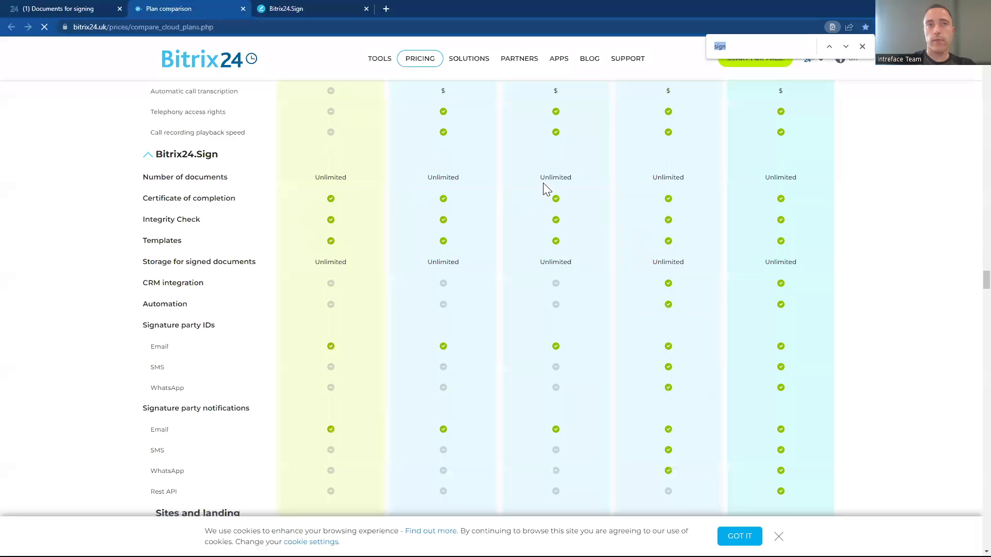
{"action": "scroll", "coordinate": [593, 171], "scroll_direction": "down", "scroll_amount": 1}
{"action": "left_click", "coordinate": [861, 47]}
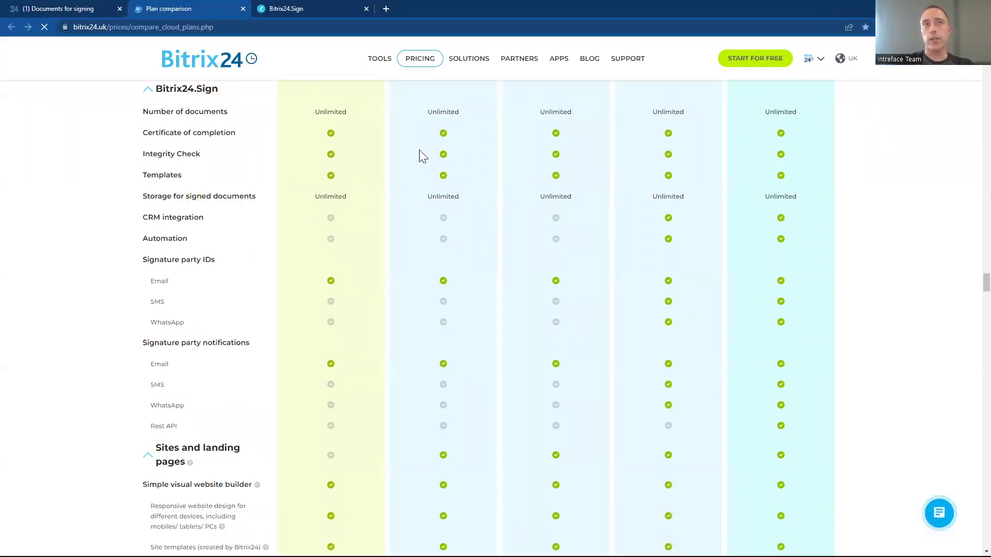
{"action": "left_click_drag", "start_coordinate": [530, 113], "coordinate": [733, 112]}
{"action": "left_click", "coordinate": [707, 112]}
{"action": "left_click", "coordinate": [821, 117]}
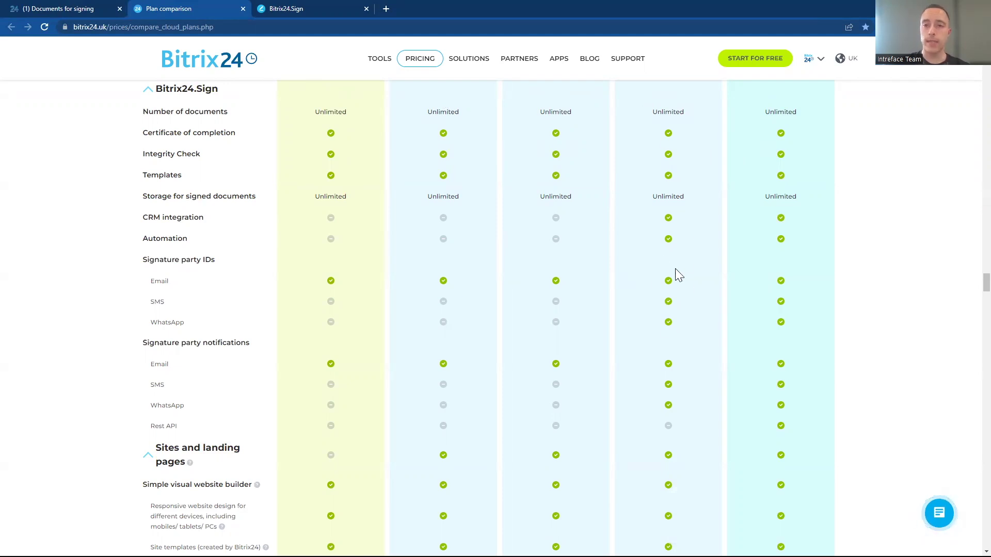
{"action": "left_click", "coordinate": [83, 14]}
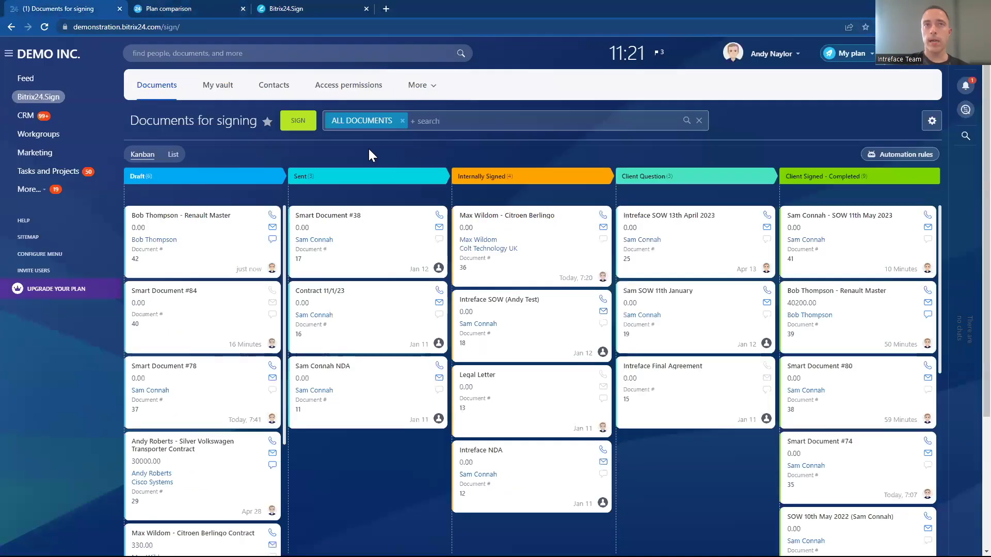